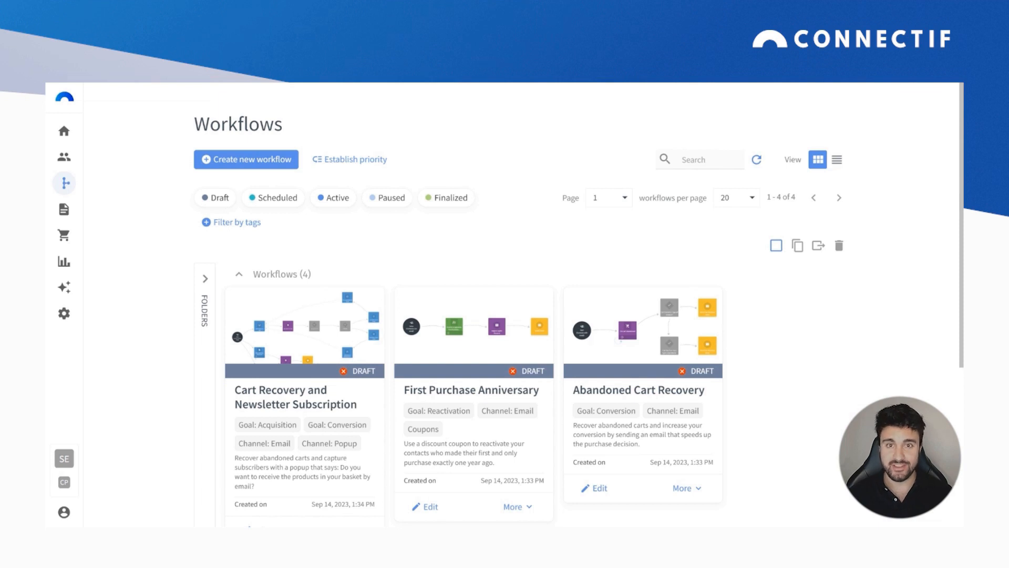
Step: Create a new workflow and set its Start node's data source to all existing and new contacts
click(263, 159)
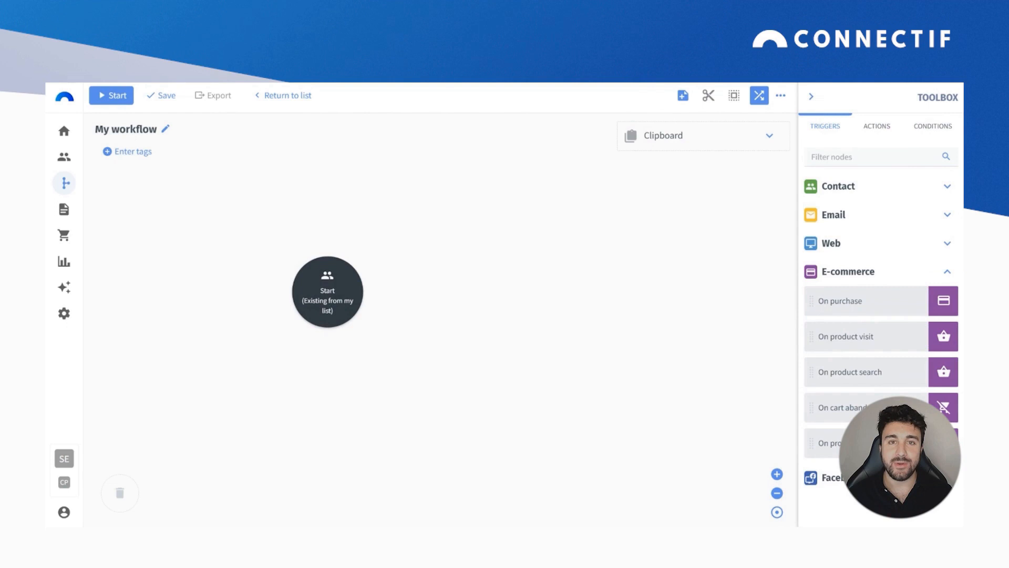
double_click(327, 293)
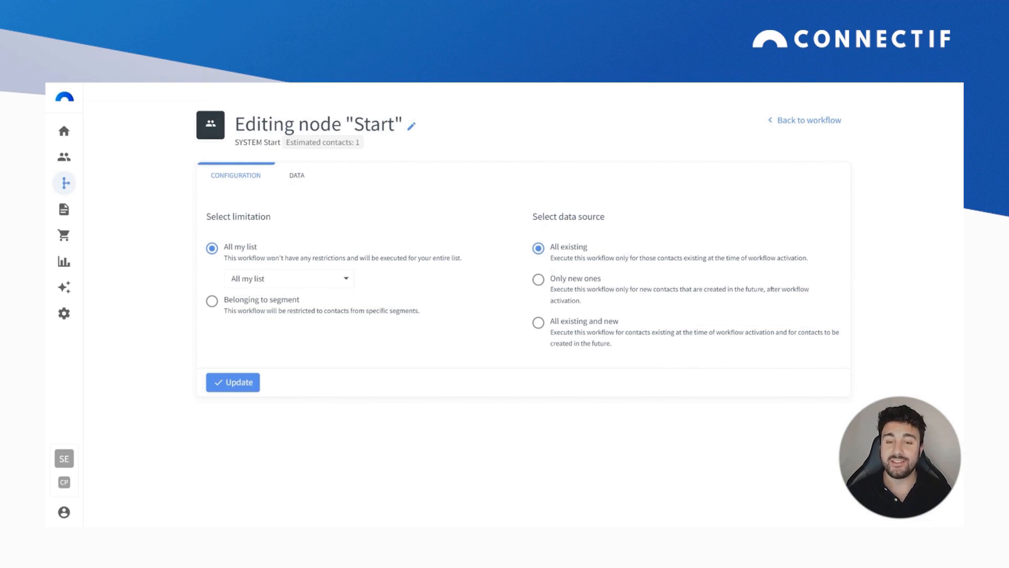
click(538, 323)
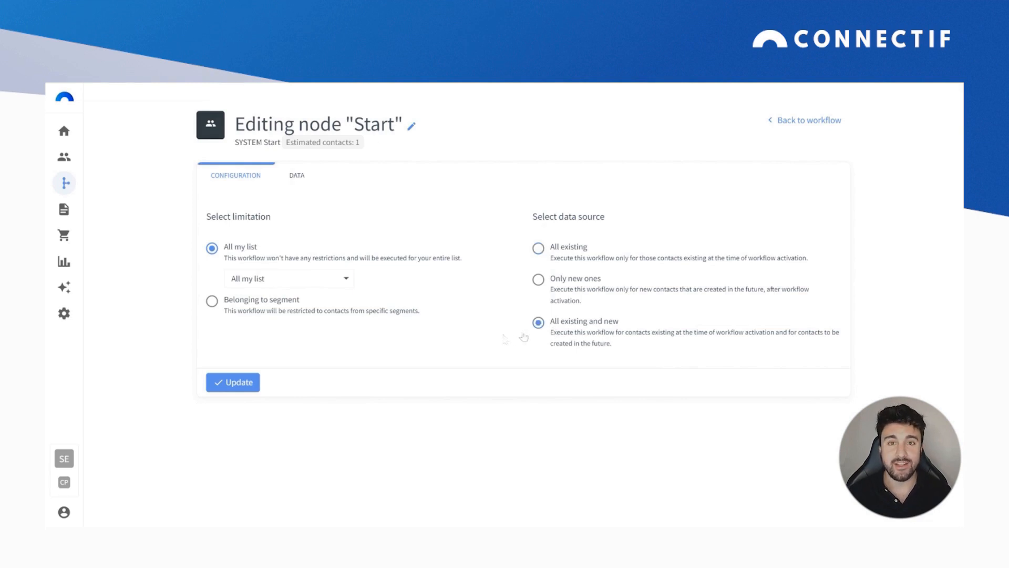
click(240, 382)
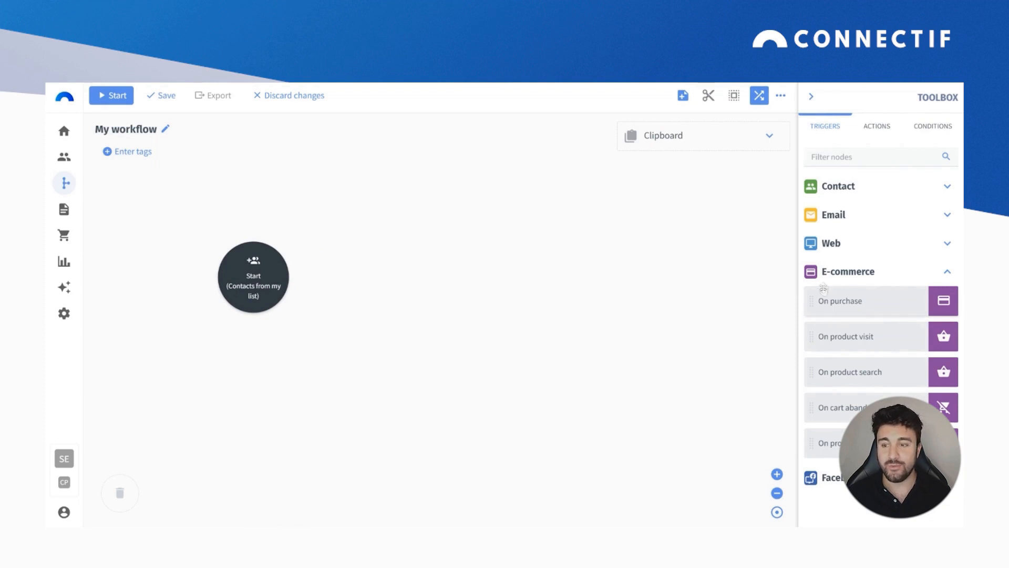
Step: Add an On product visit trigger after the Start node and open its configuration
drag(825, 336, 394, 263)
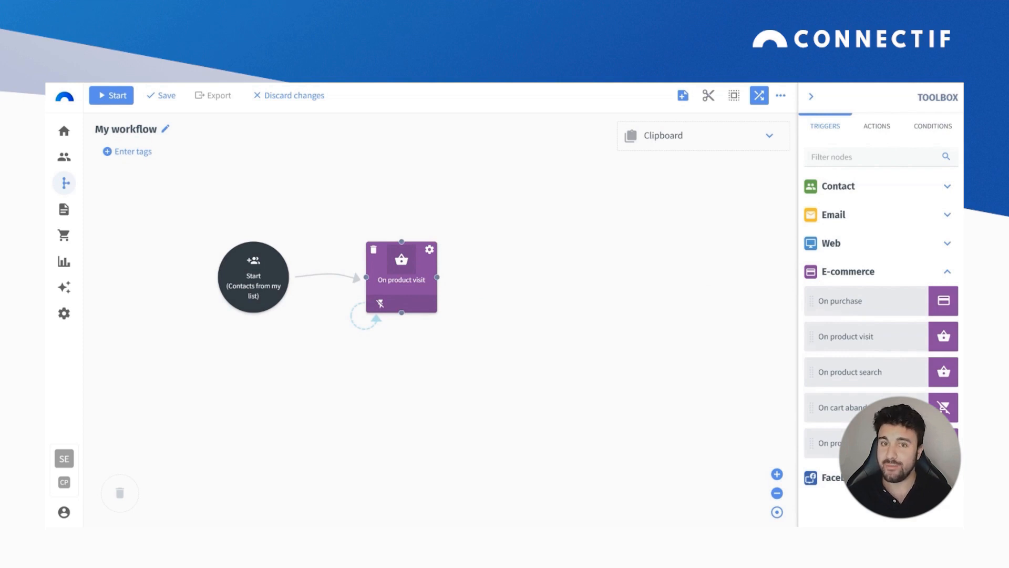
double_click(401, 283)
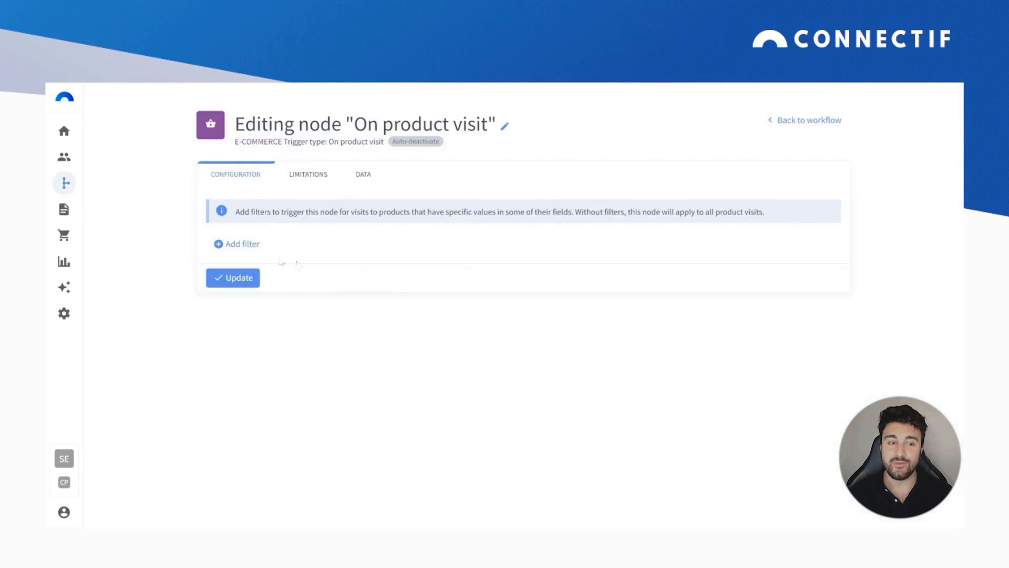
Step: Add trigger filters for Brand is equal, left empty, and Unit price is greater than 50
click(232, 250)
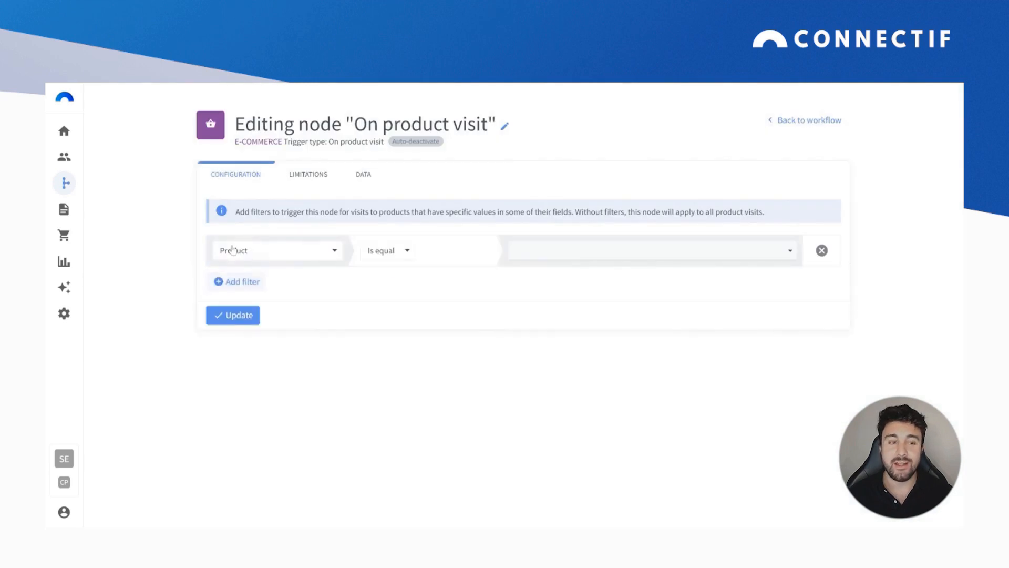
click(274, 256)
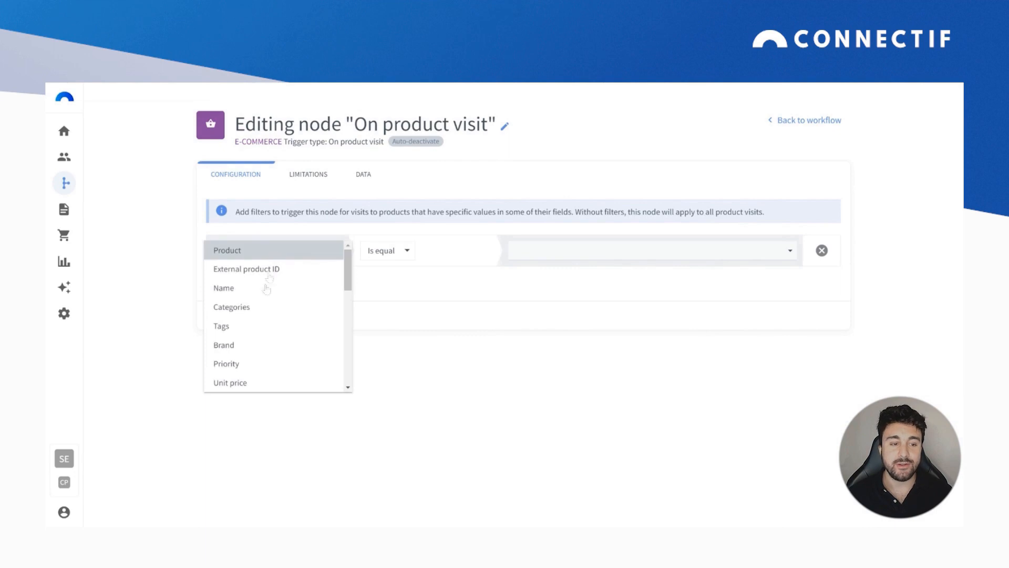
click(238, 345)
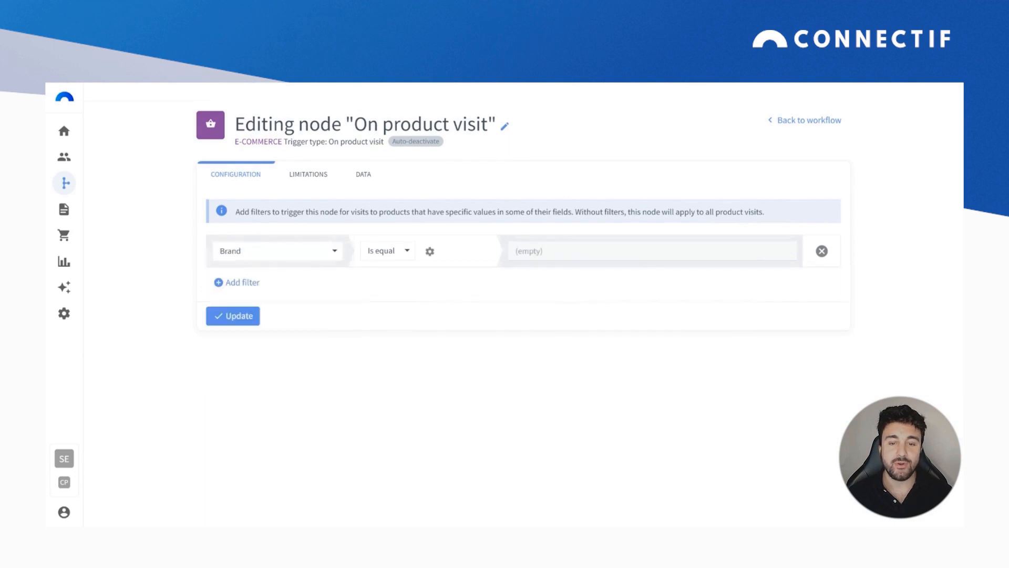
click(247, 284)
click(260, 305)
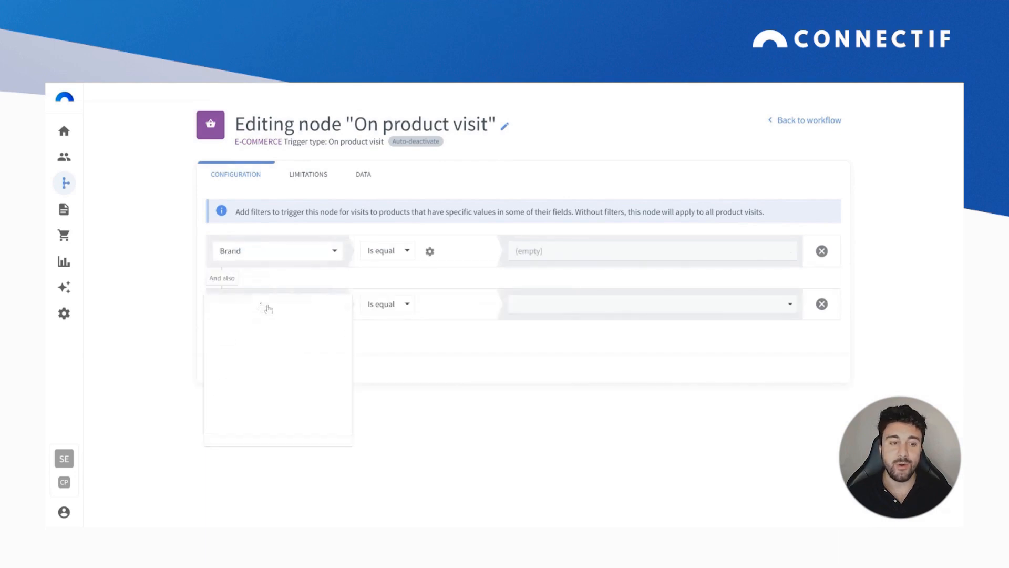
scroll(270, 358, down, 3)
click(240, 329)
click(411, 310)
click(396, 333)
text(50)
click(402, 425)
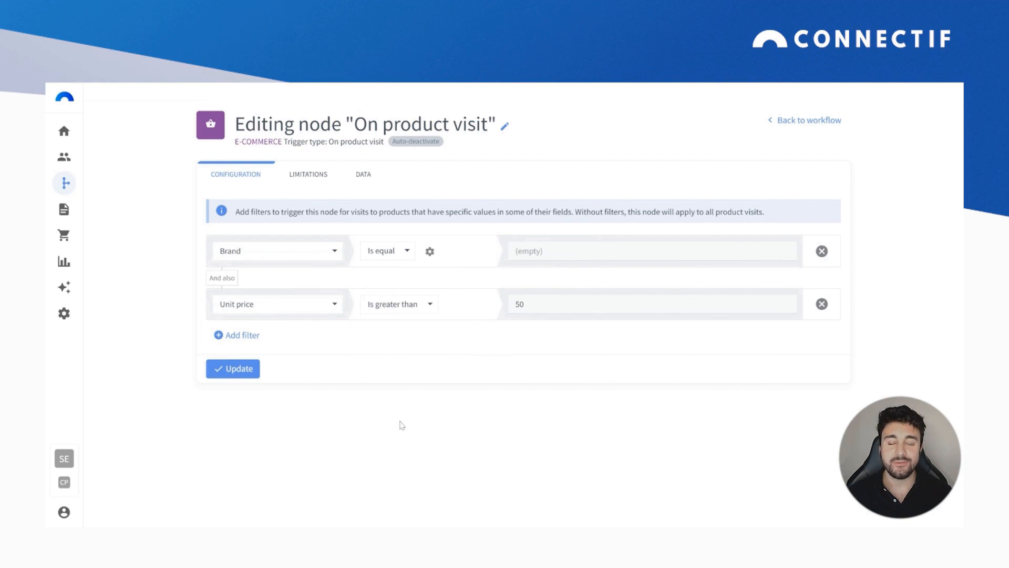
Step: Remove the Brand and Unit price filters from the product visit trigger
click(822, 250)
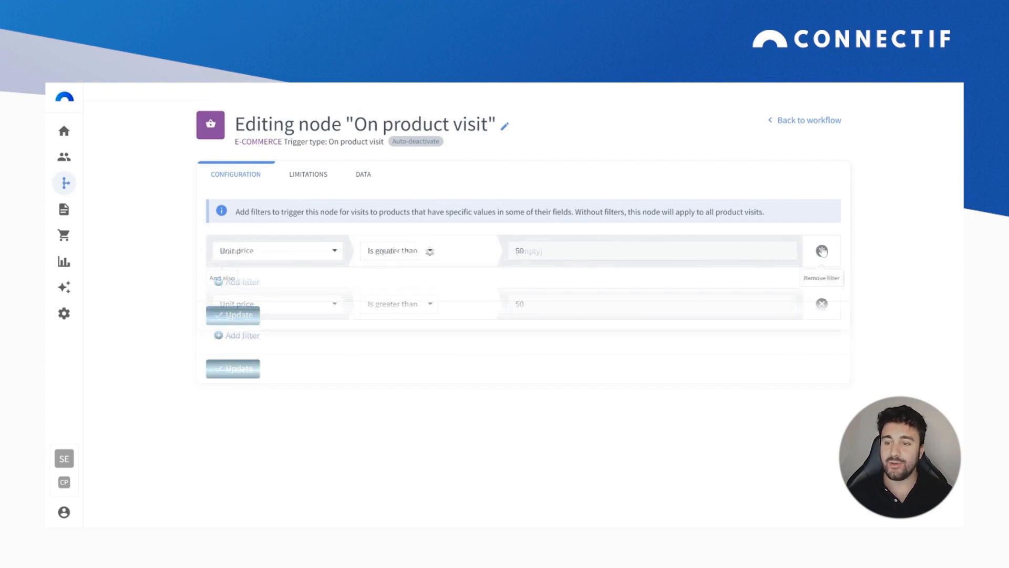
click(822, 251)
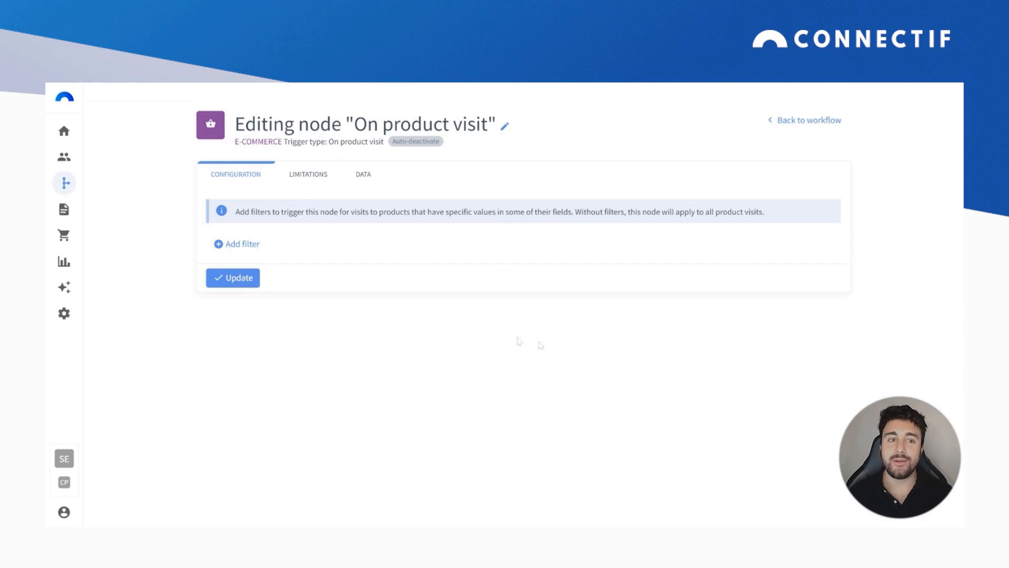
Step: Turn off deactivation after triggering in the product visit trigger's limitations and update the node
click(316, 179)
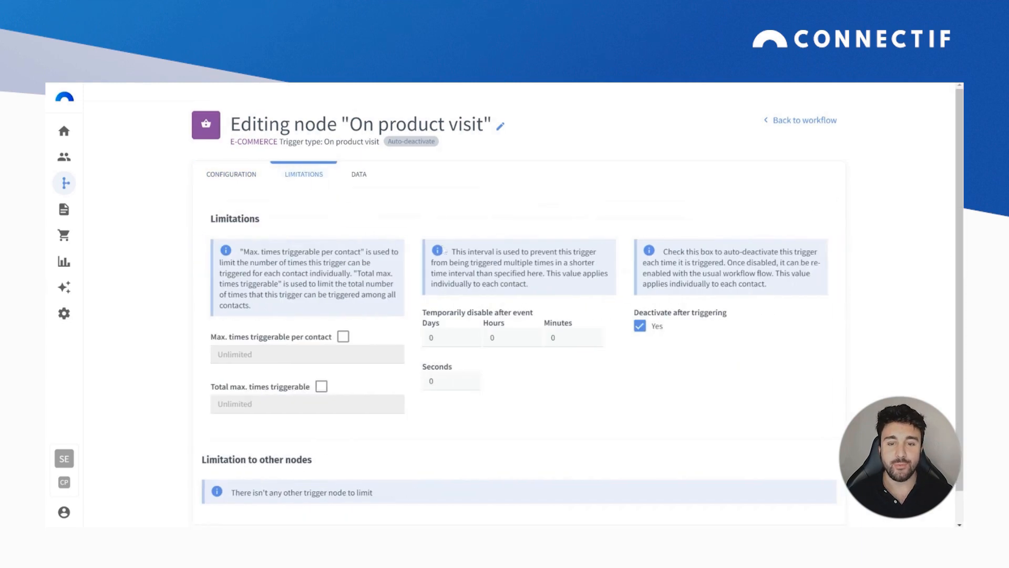
click(640, 326)
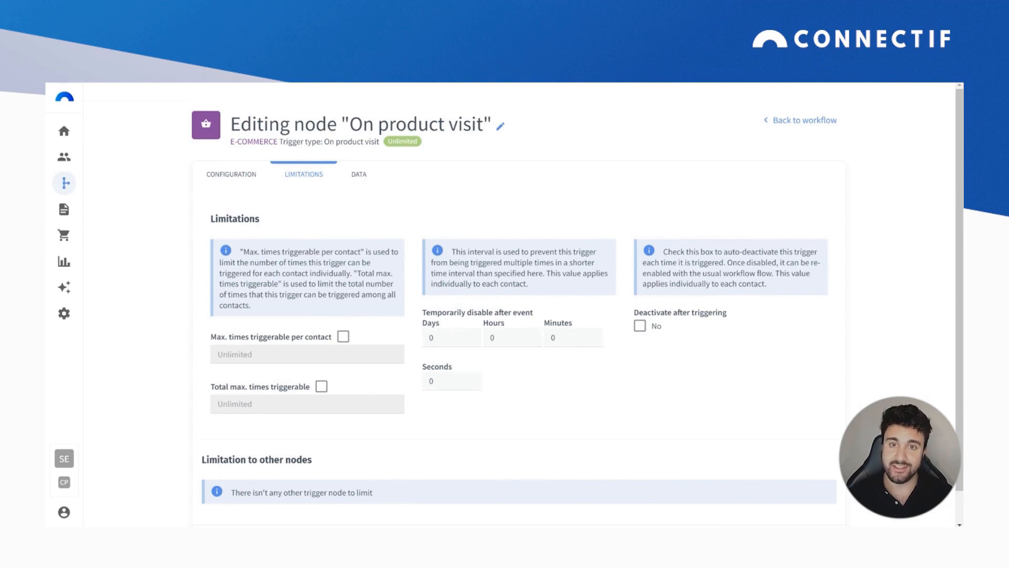
scroll(618, 371, down, 2)
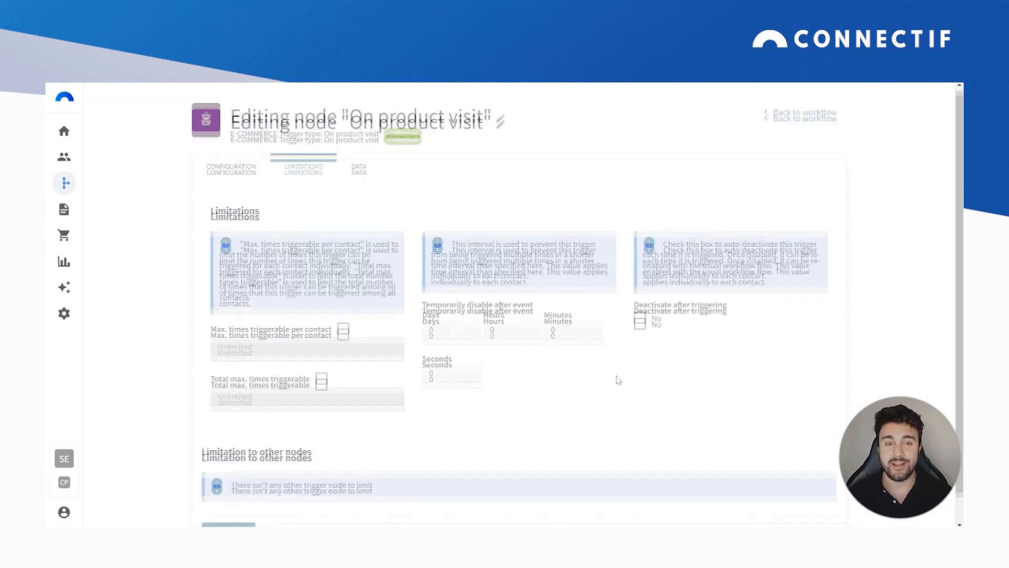
click(247, 506)
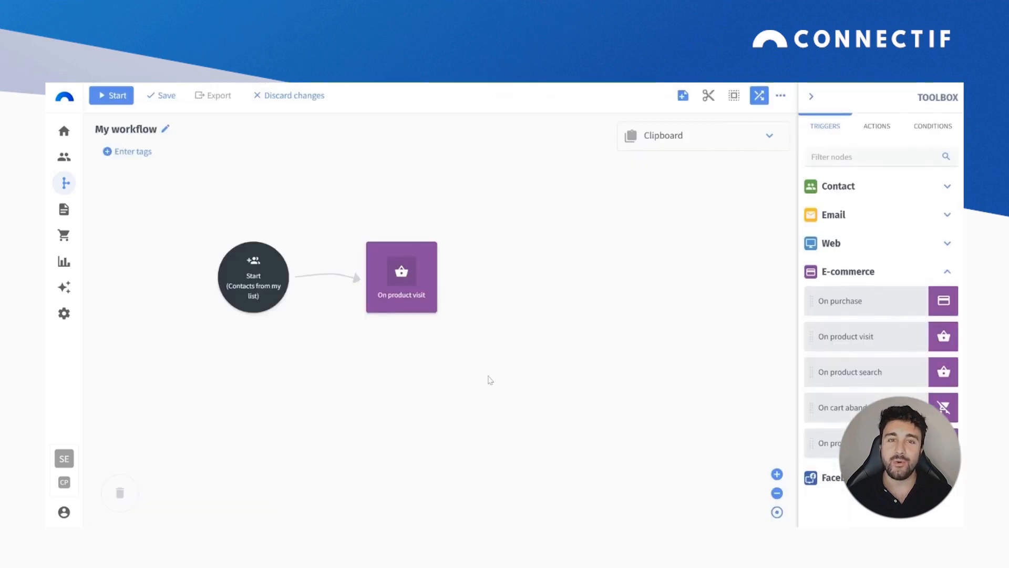
Step: Add a Fetch products e-commerce action after the On product visit trigger
drag(488, 379, 436, 388)
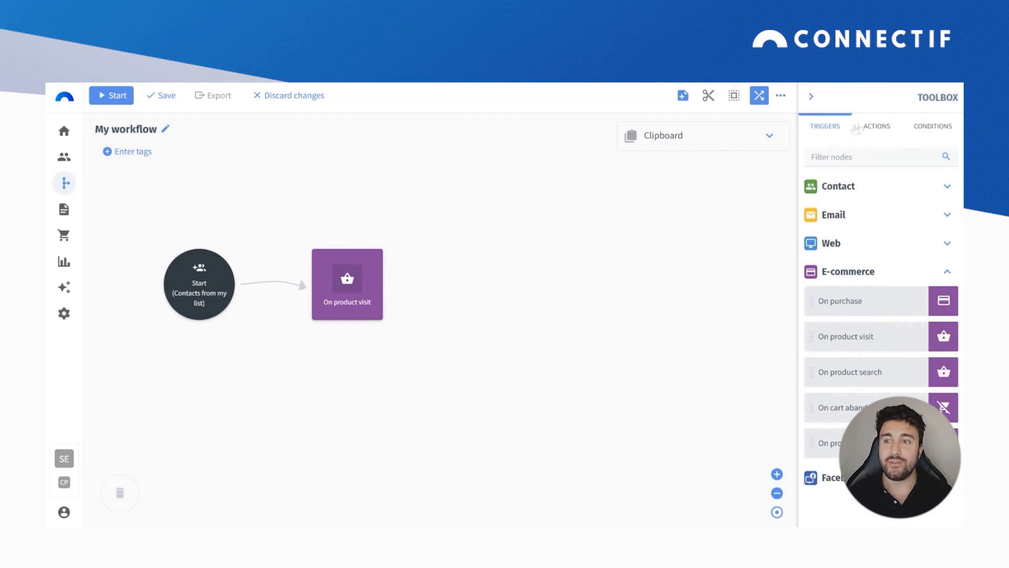
click(866, 127)
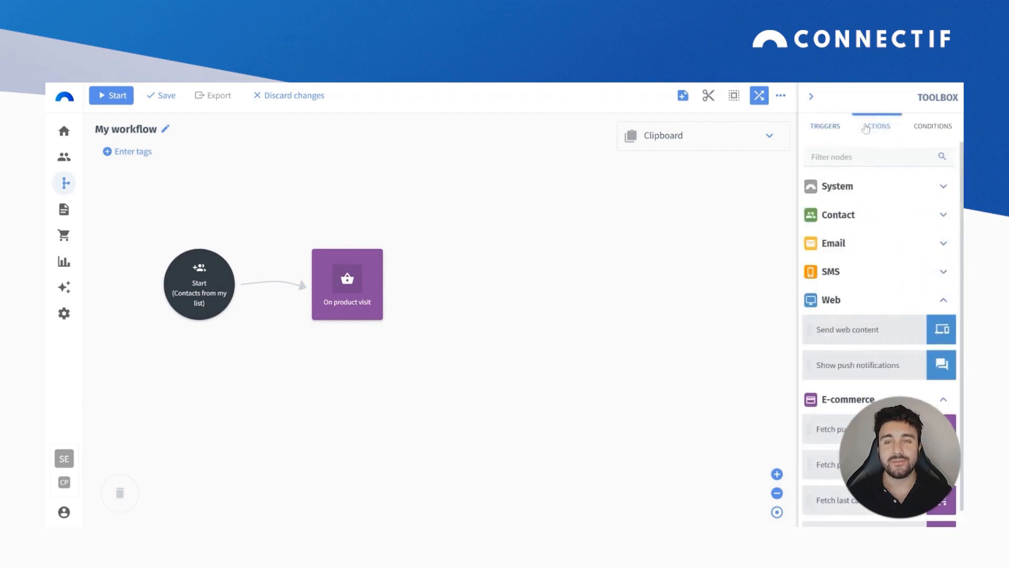
scroll(864, 315, down, 1)
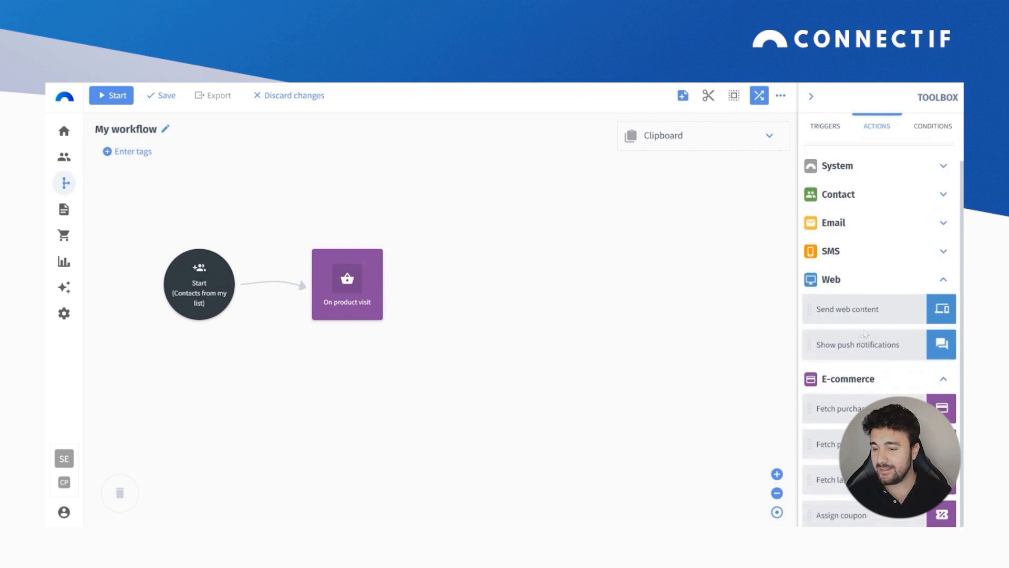
drag(828, 444, 449, 281)
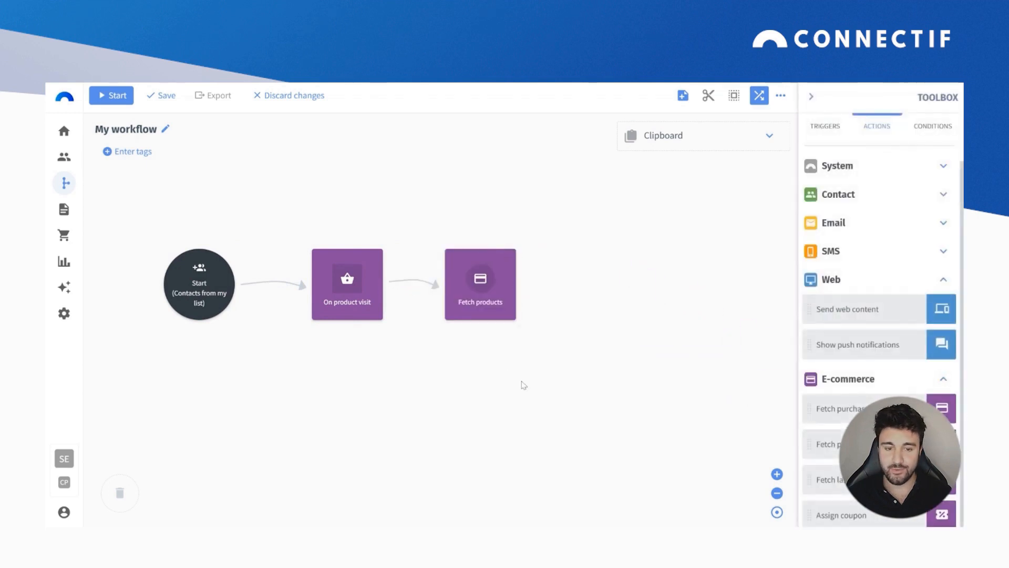
Step: Set Automatically related to a product as the main use case of the Fetch products node
double_click(494, 286)
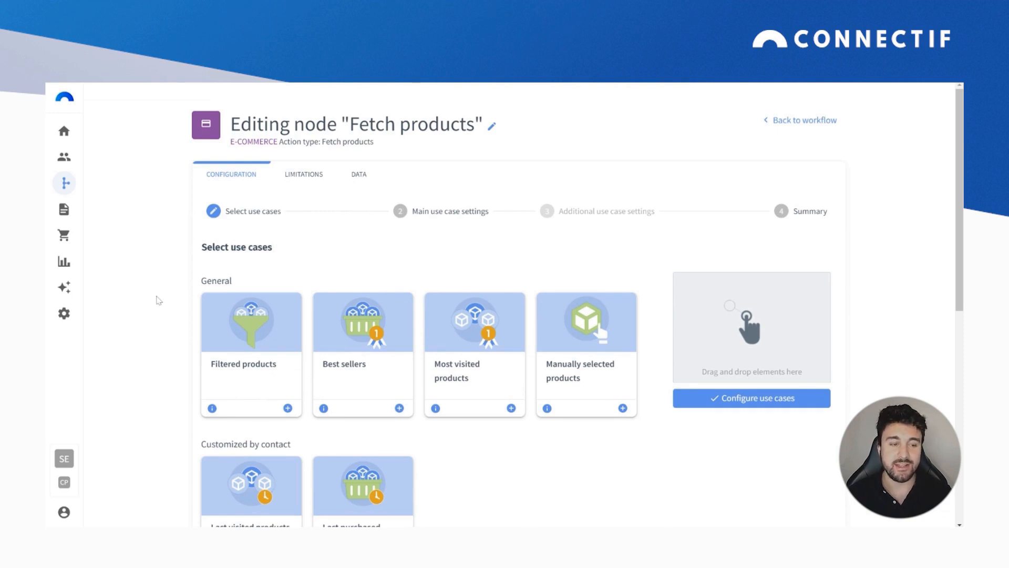
scroll(158, 294, down, 1)
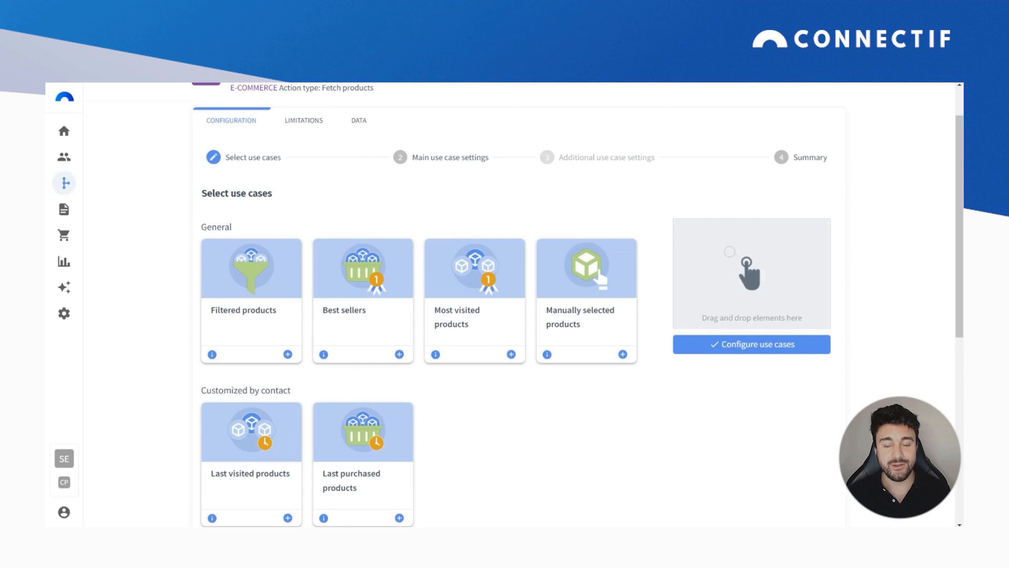
scroll(568, 295, down, 2)
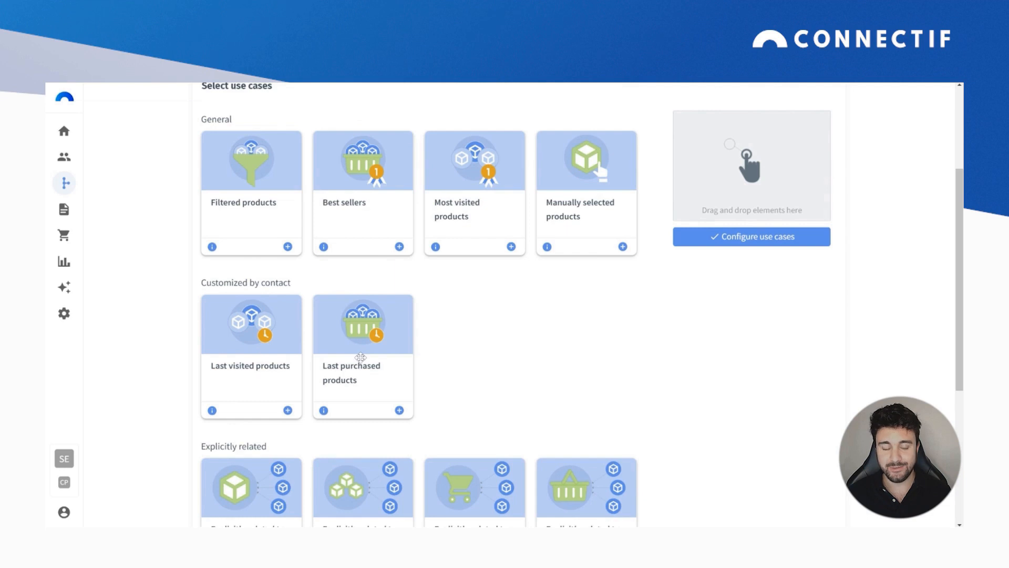
scroll(361, 358, down, 5)
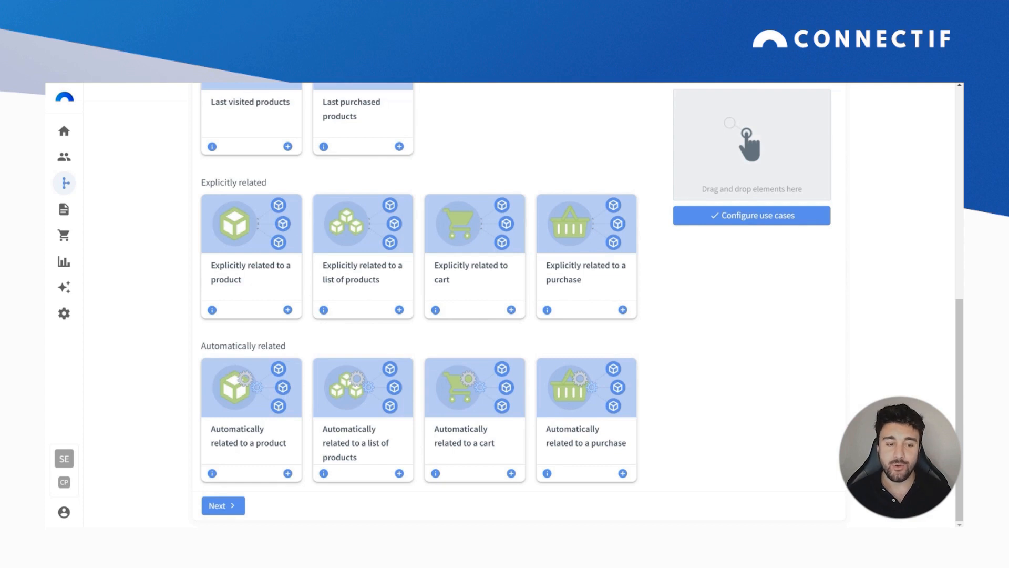
drag(226, 390, 692, 123)
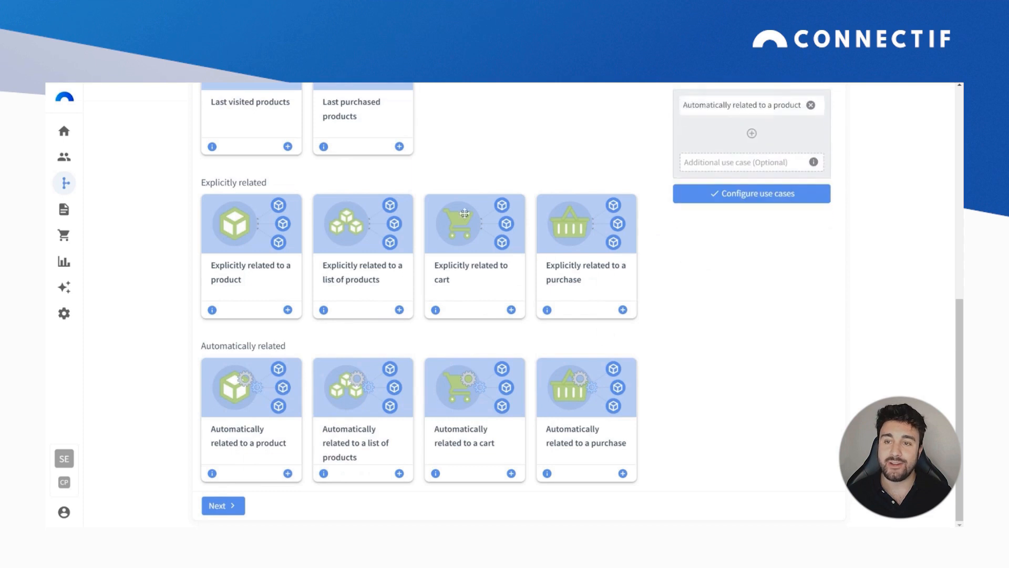
Step: Add Last visited products as the additional use case of the Fetch products node
scroll(463, 268, up, 3)
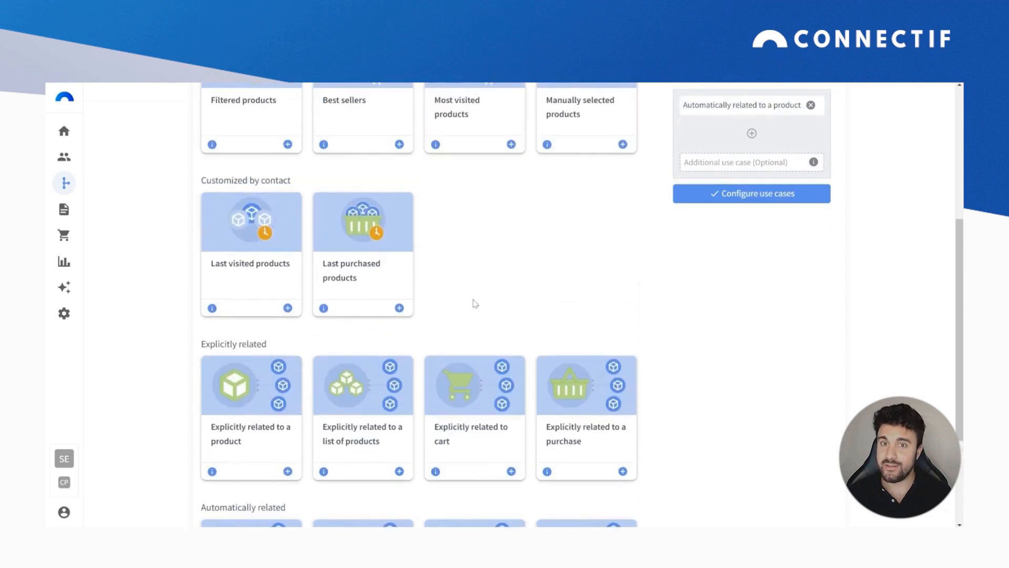
scroll(475, 304, up, 1)
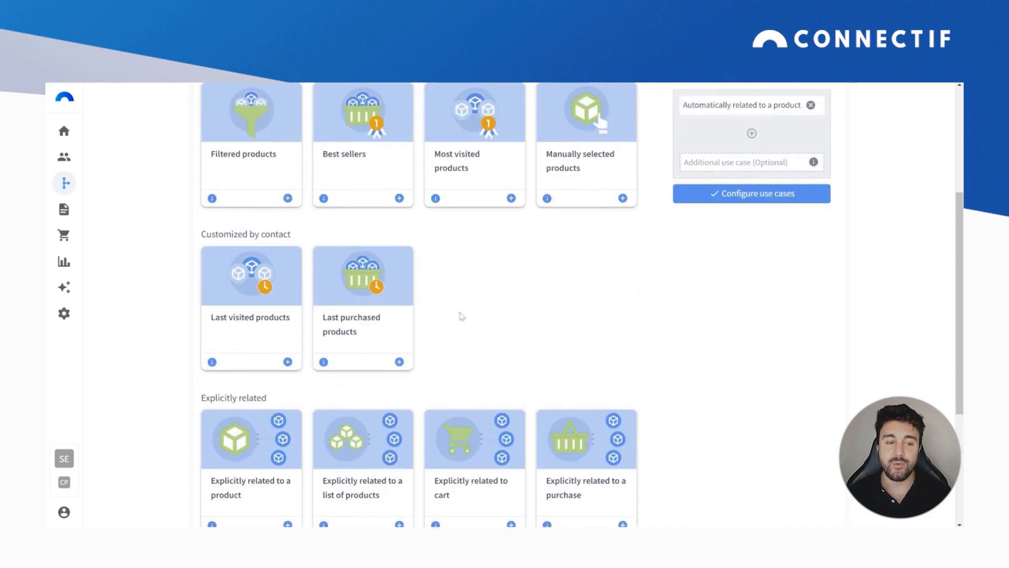
drag(266, 314, 735, 162)
scroll(591, 308, up, 1)
scroll(588, 314, up, 3)
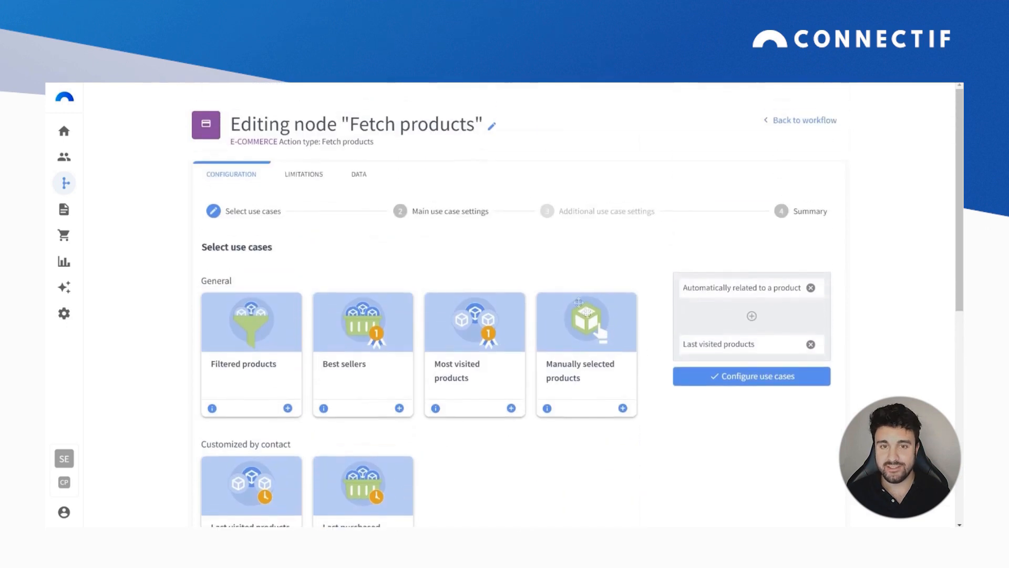
Step: In the main use case settings, set the number of products to fetch to 2 and keep All products as the source
click(703, 376)
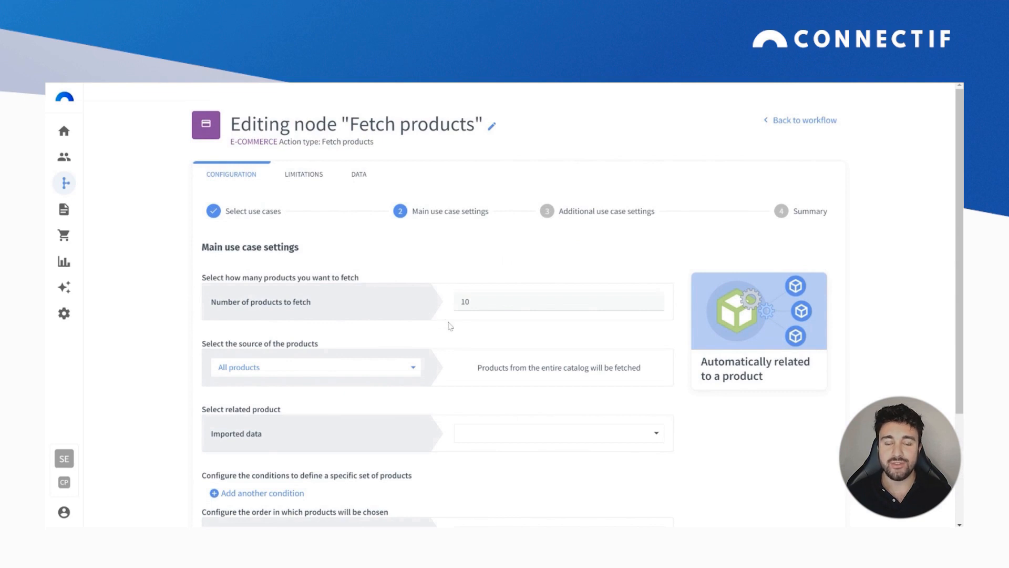
drag(474, 303, 430, 306)
text(2)
click(431, 260)
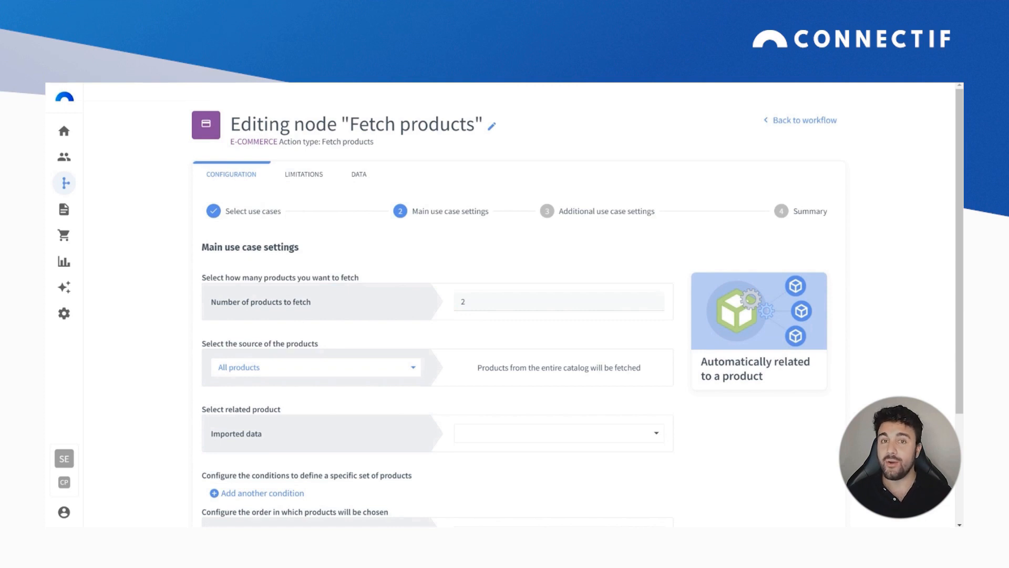
click(333, 367)
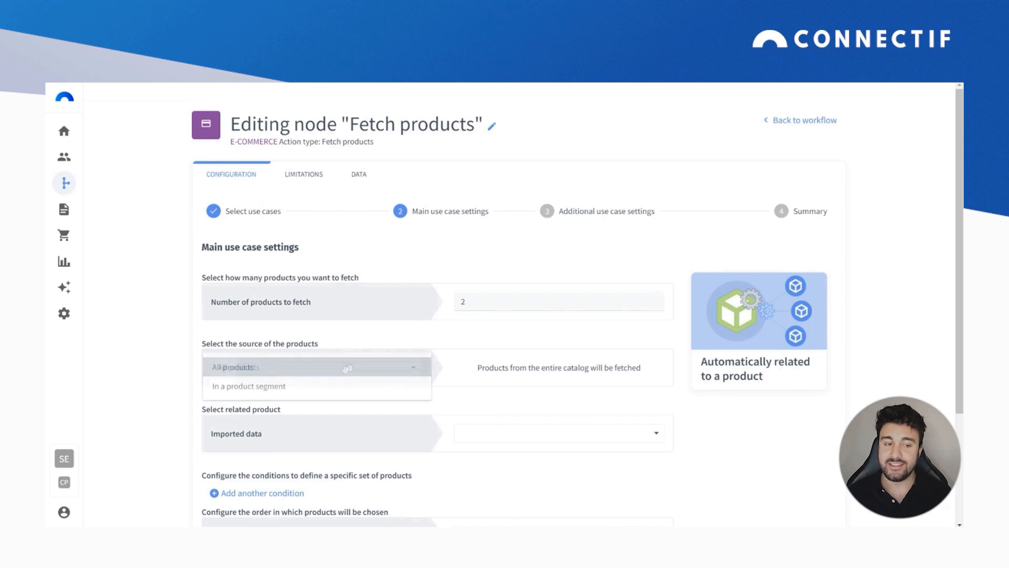
click(339, 367)
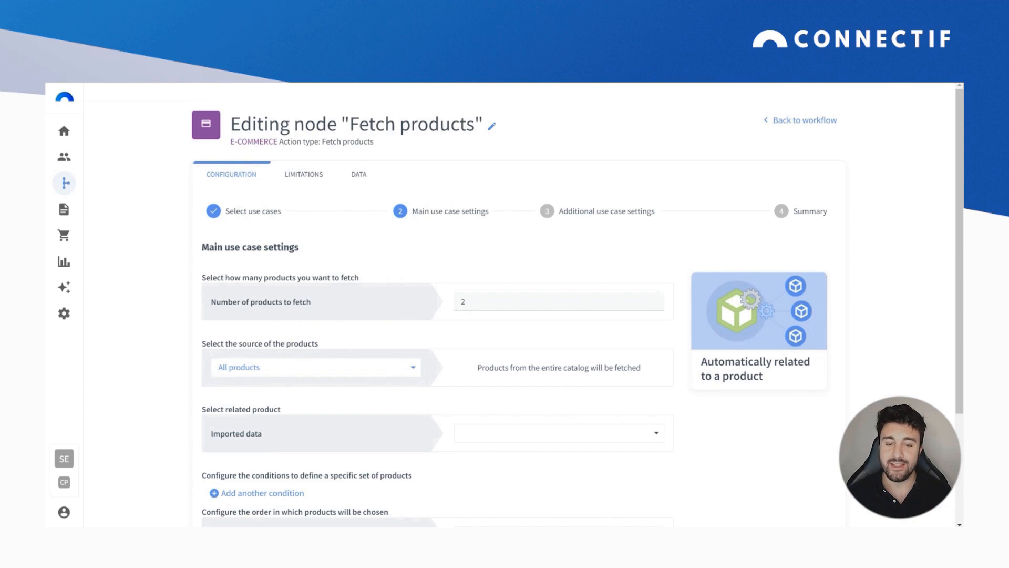
Step: Set the related product of the main use case to Product (On product visit)
scroll(386, 324, down, 2)
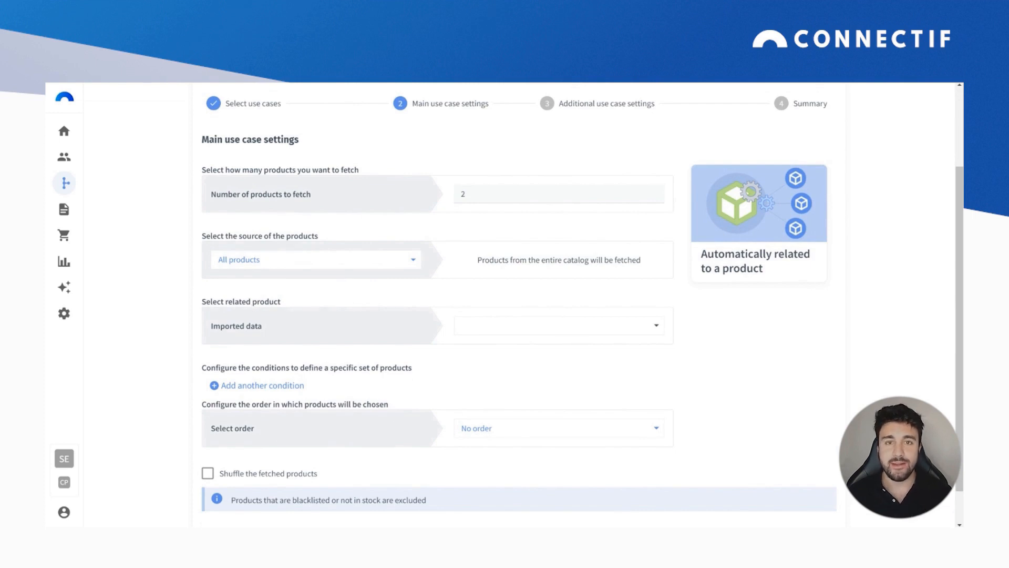
click(466, 332)
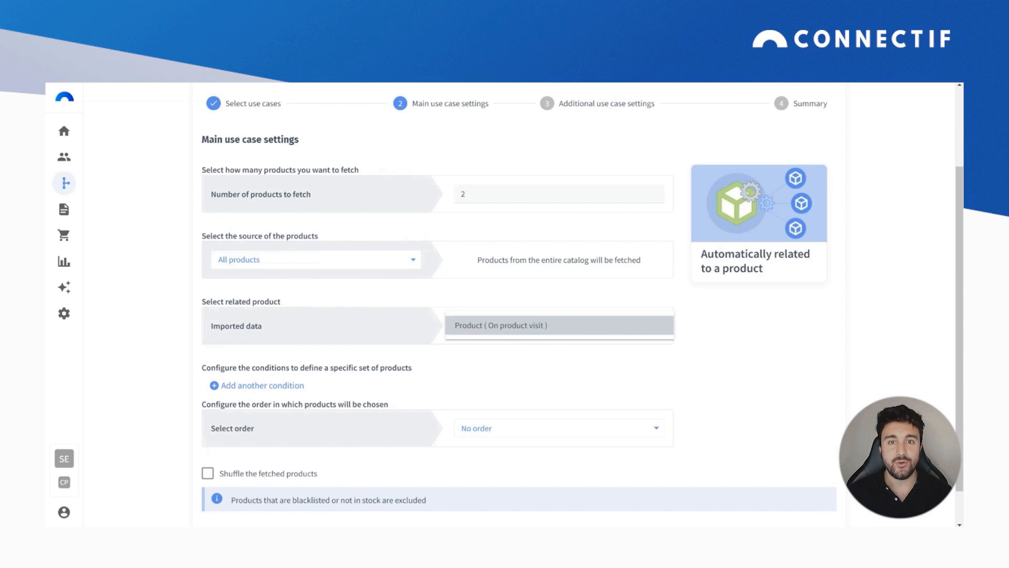
click(470, 329)
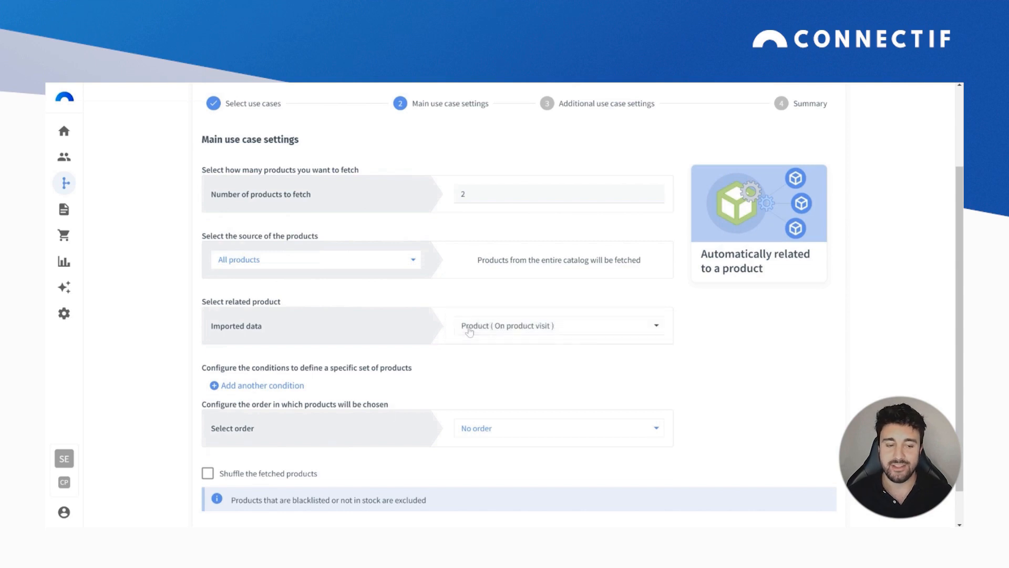
scroll(469, 329, down, 1)
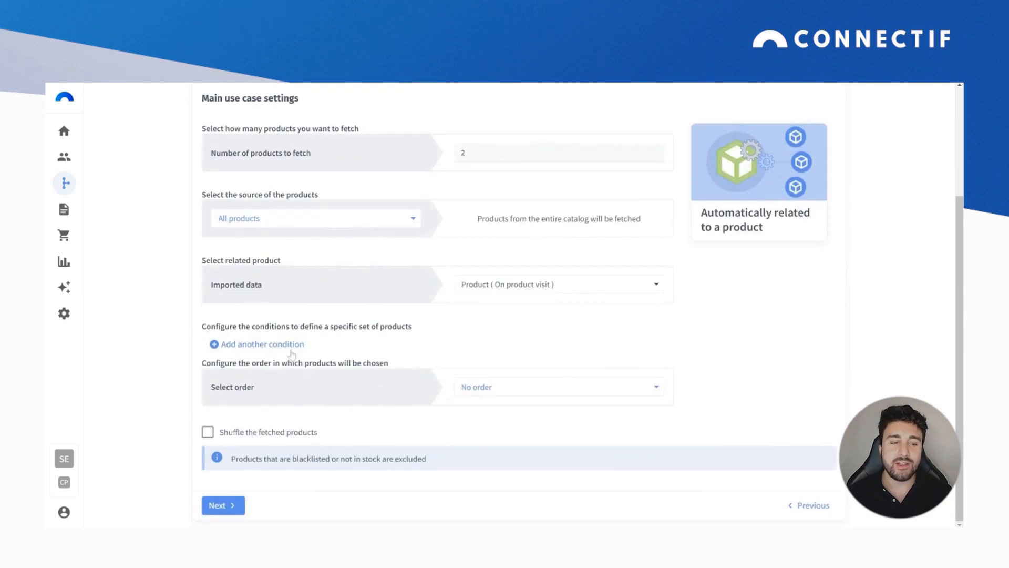
click(288, 347)
click(282, 361)
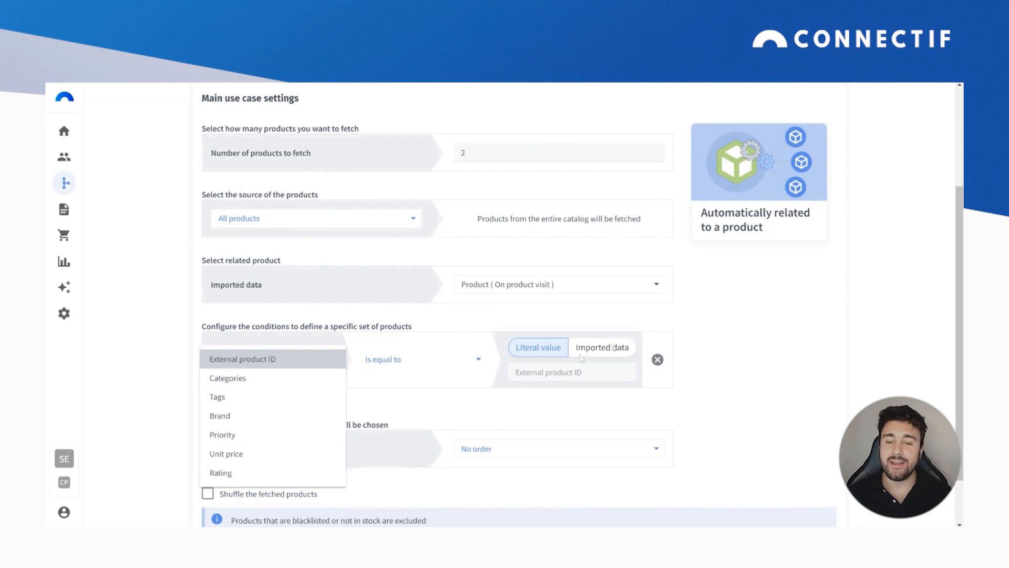
click(657, 360)
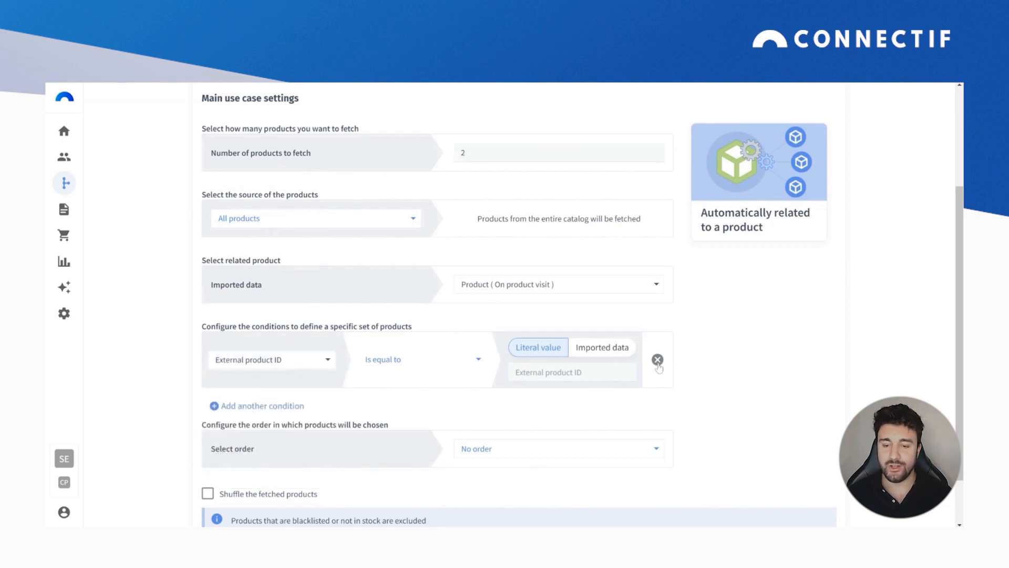
click(658, 360)
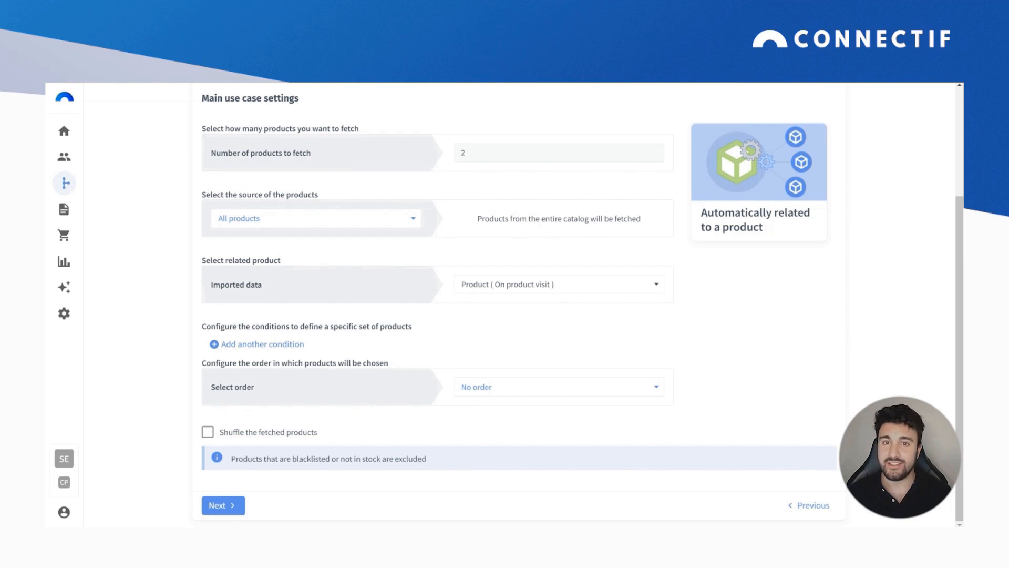
Step: Proceed to the additional use case settings and set the number of products to fetch to 2
click(234, 505)
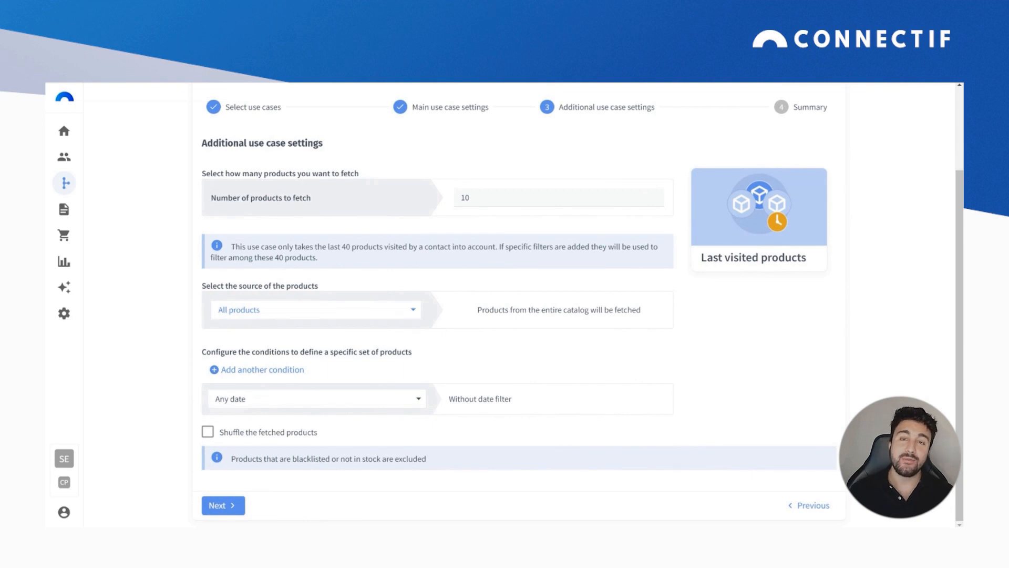
double_click(465, 198)
click(456, 147)
double_click(465, 197)
text(2)
click(456, 151)
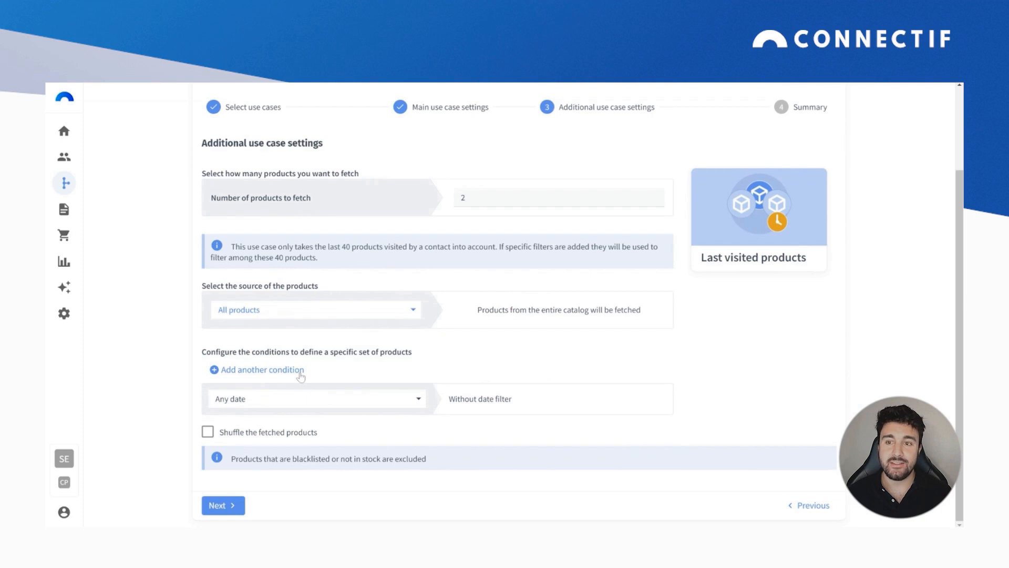
Step: Limit the last visited products to those in the last time interval of 7 days
click(330, 405)
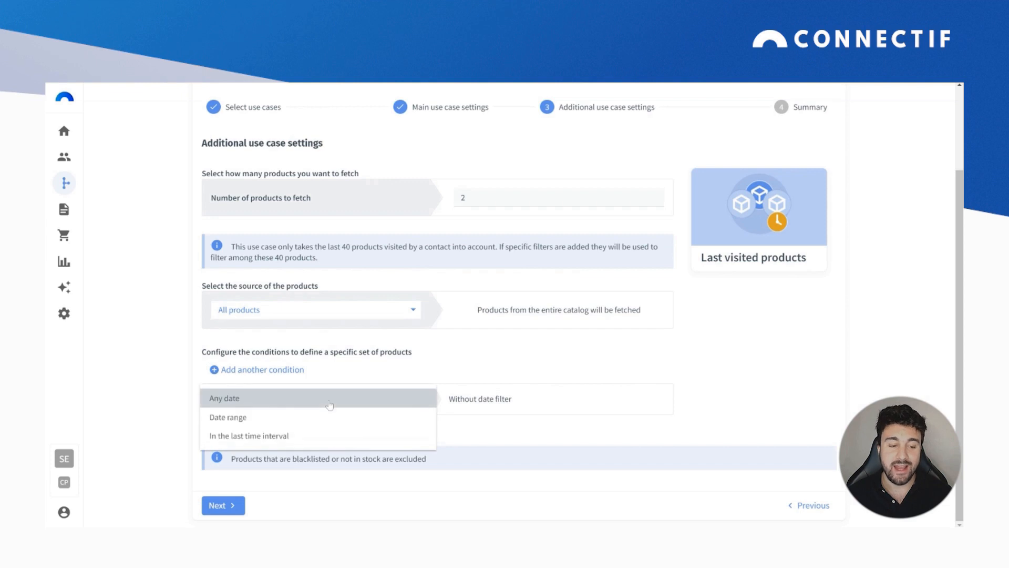
click(289, 440)
click(459, 399)
text(7)
click(439, 359)
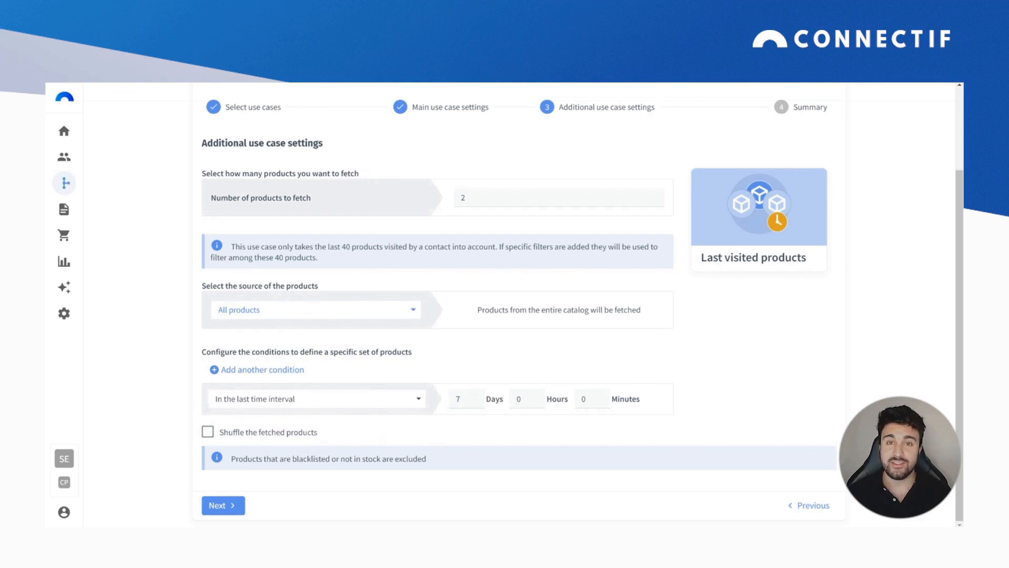
Step: In the summary, set the total products to fetch to 4, exclude products exported by previous nodes, and finish the Fetch products configuration
click(232, 505)
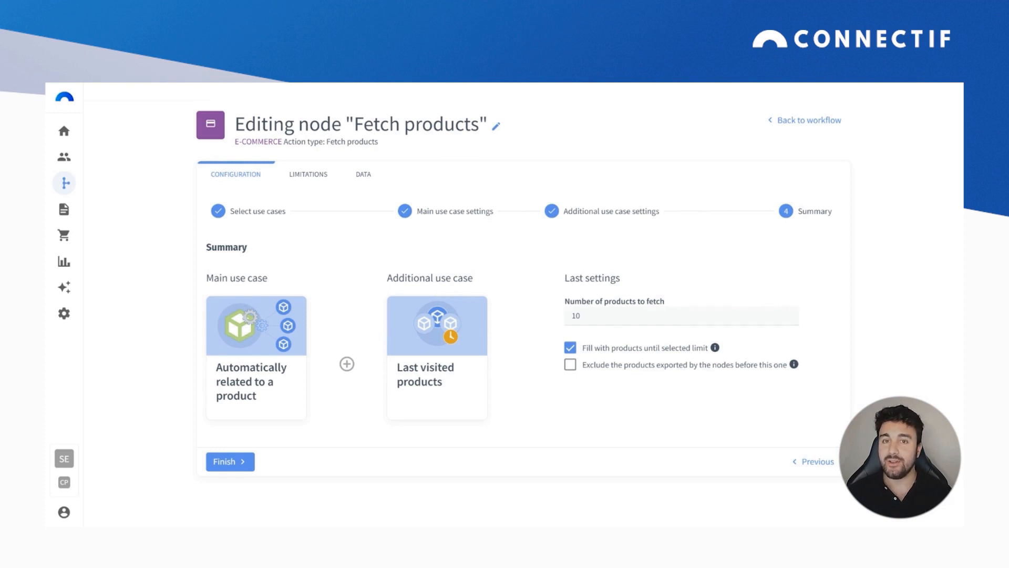
drag(595, 322, 541, 326)
text(4)
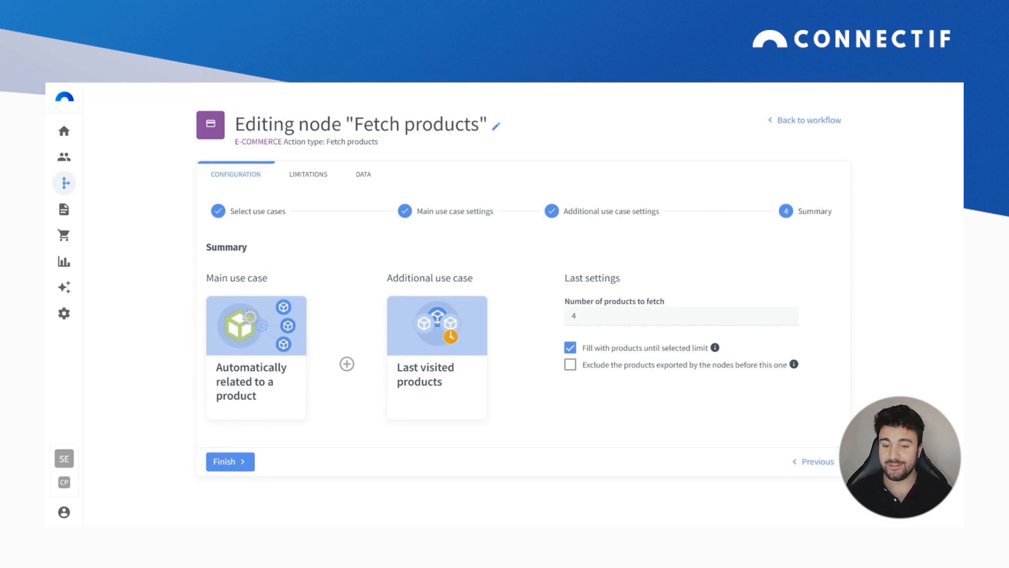
click(590, 368)
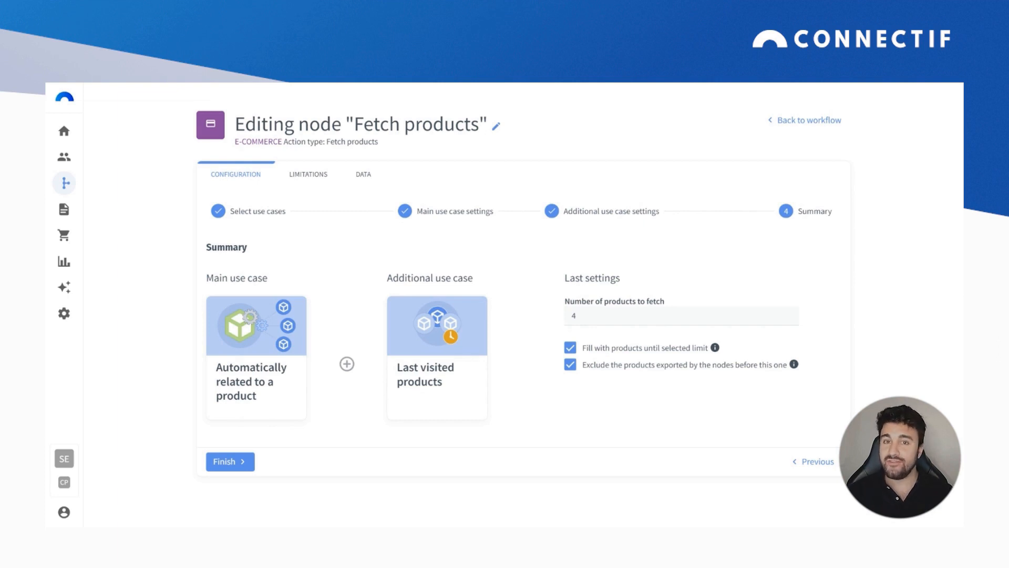
click(230, 462)
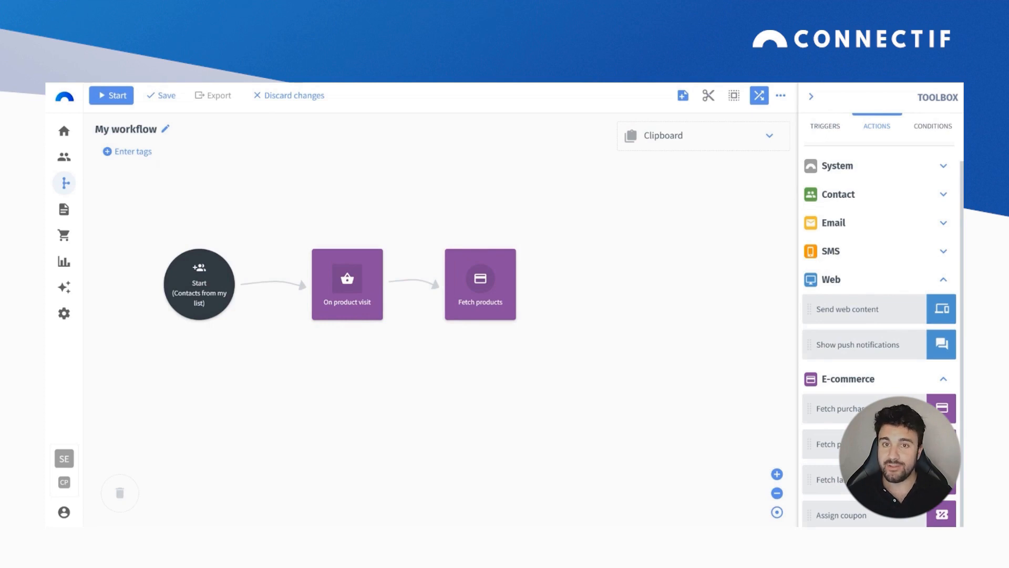
Step: Add a Send web content action after the Fetch products node and create inline web content named Products for it
drag(836, 312, 625, 268)
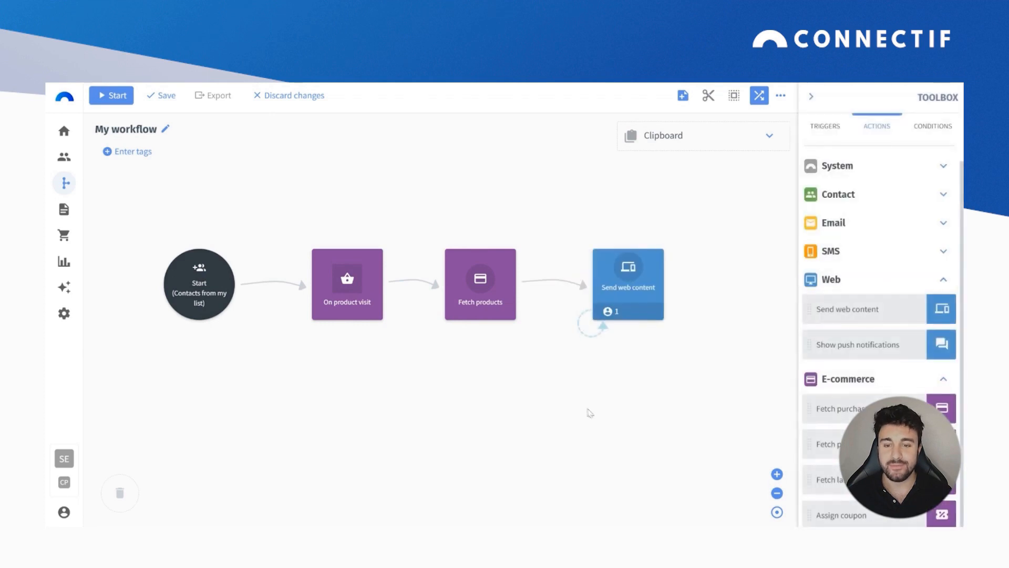
double_click(645, 301)
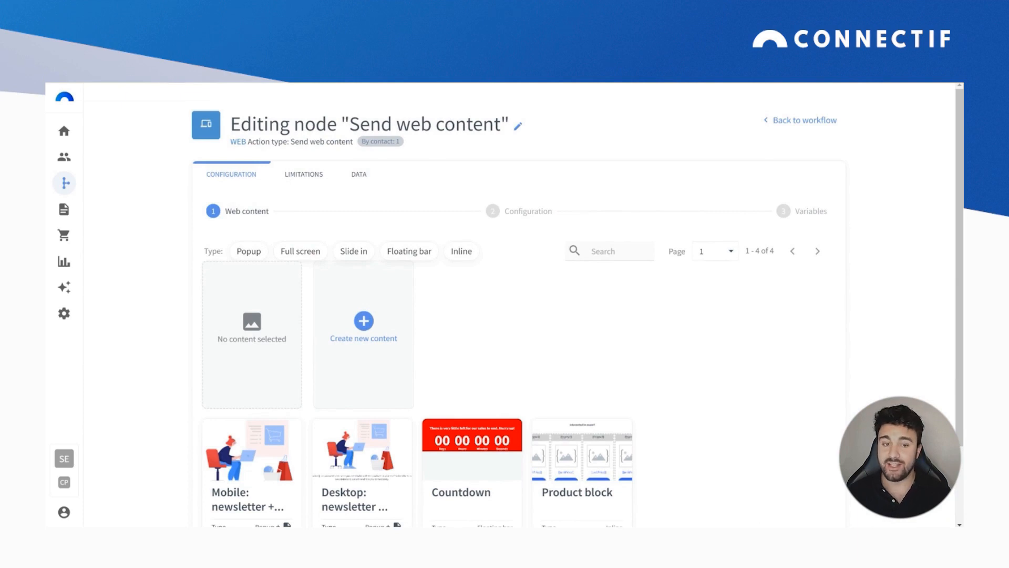
click(364, 321)
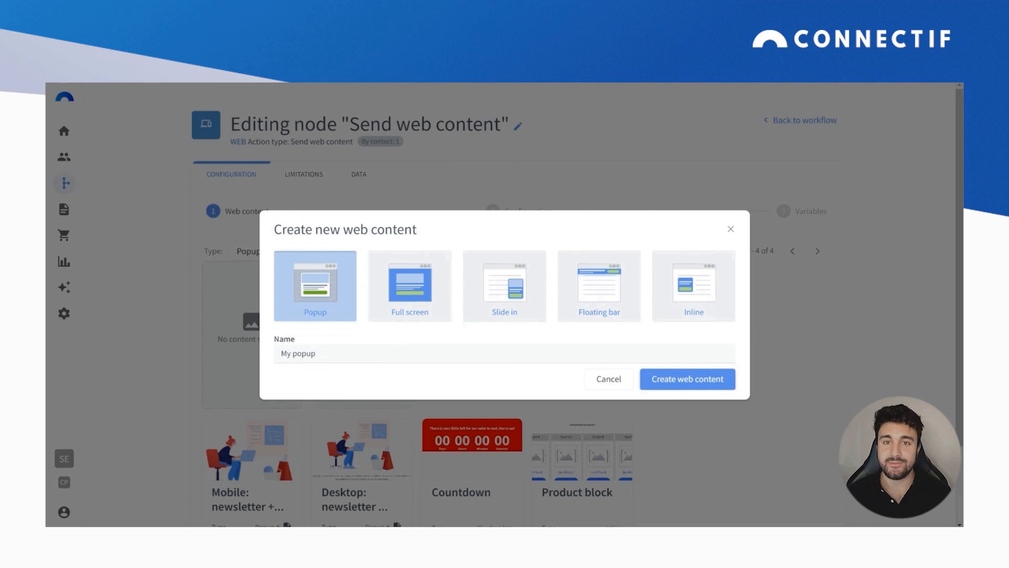
click(690, 297)
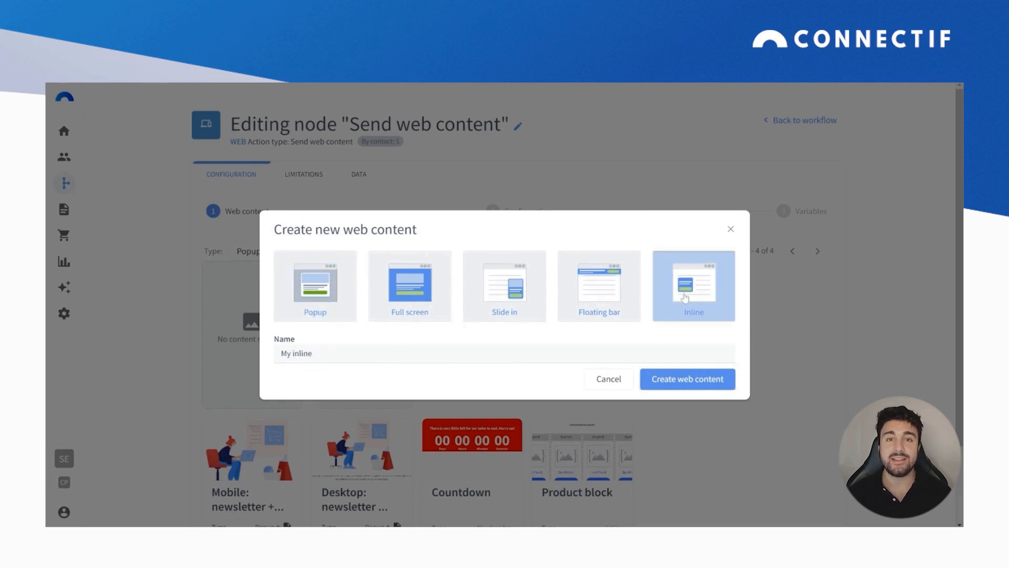
triple_click(497, 353)
text(Products)
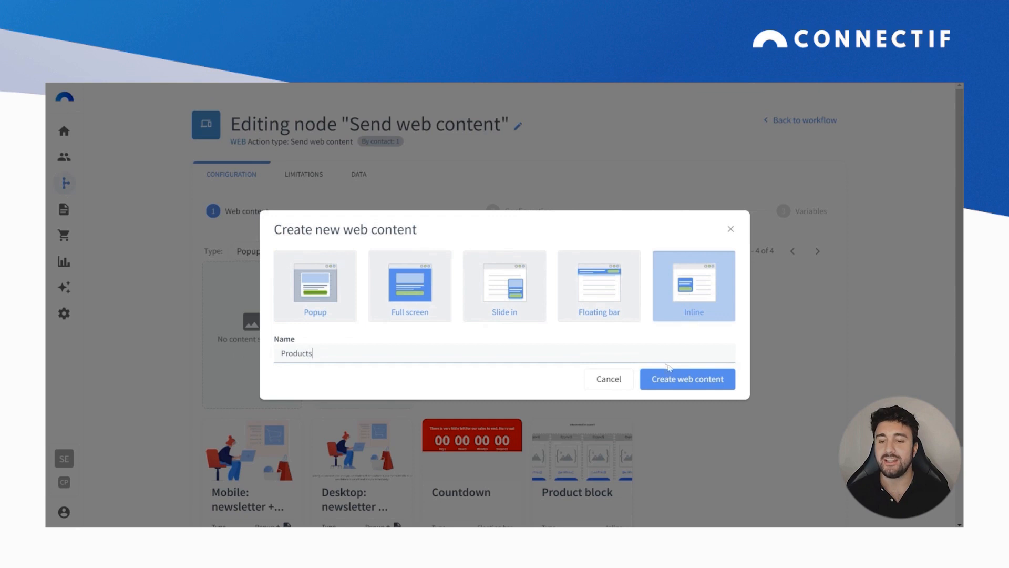
click(682, 382)
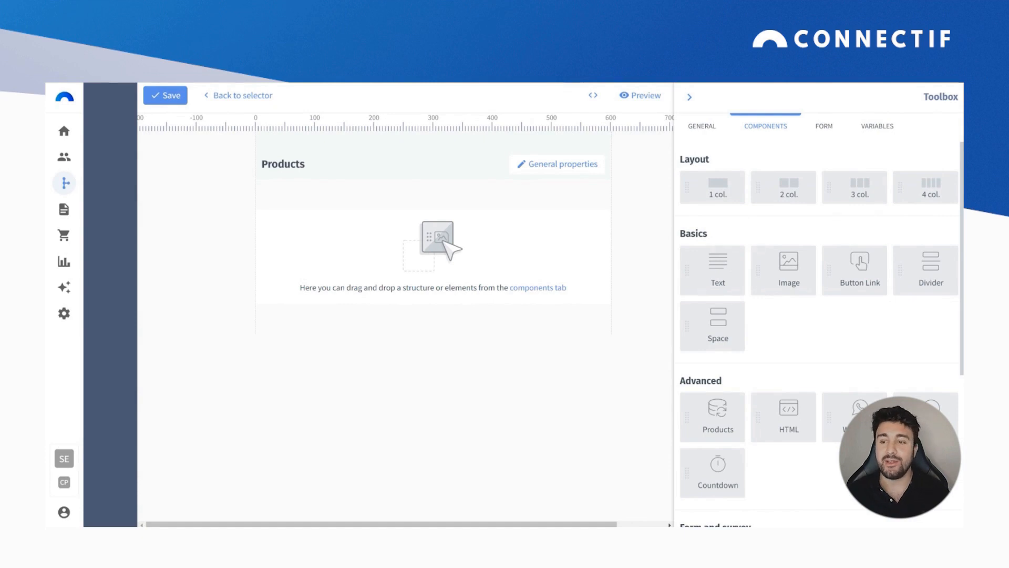
Step: Add a Text element to the empty Products content and replace its placeholder text with "Interested?"
drag(716, 274, 406, 247)
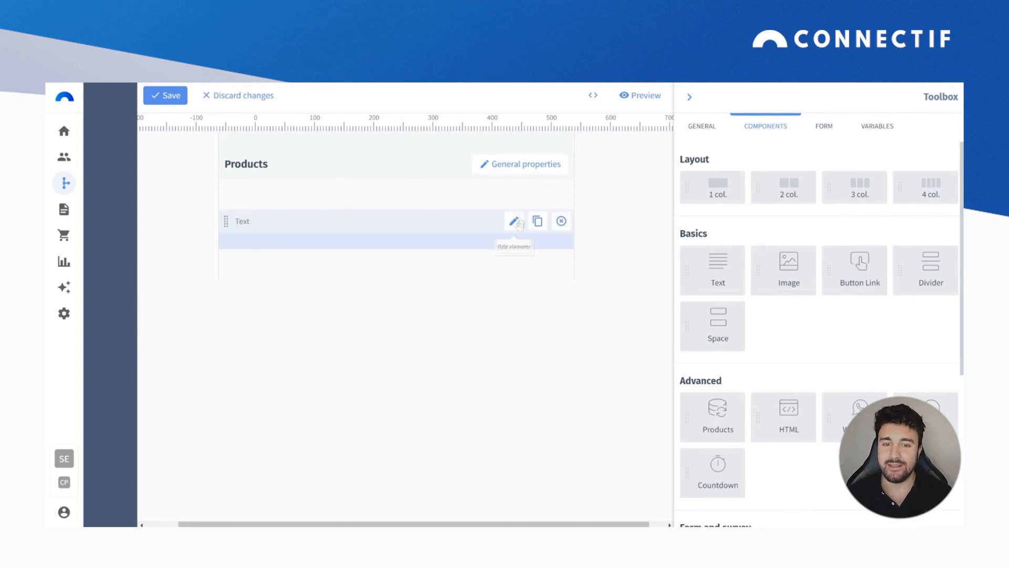
click(519, 220)
drag(912, 195, 720, 207)
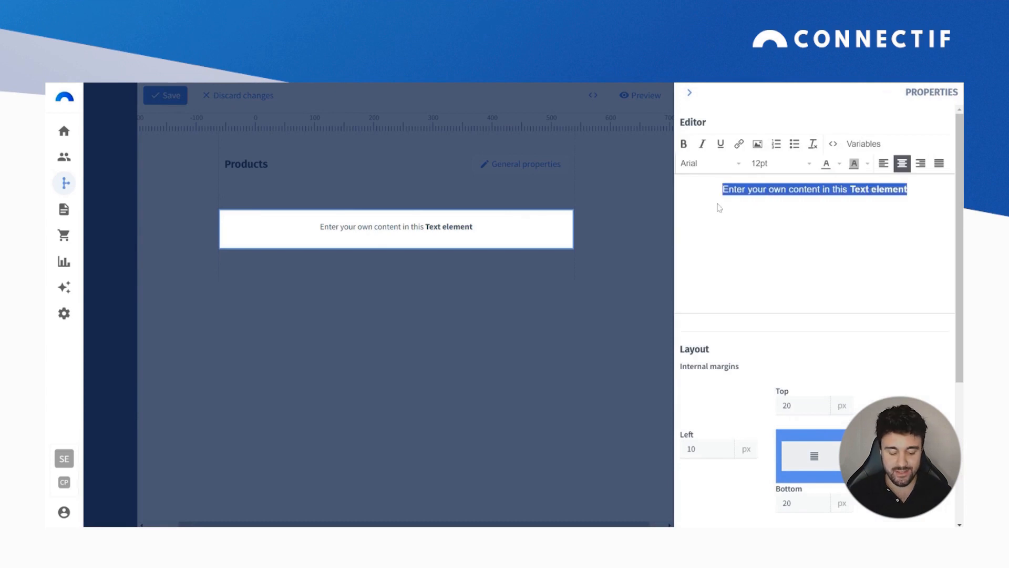
text(Interes)
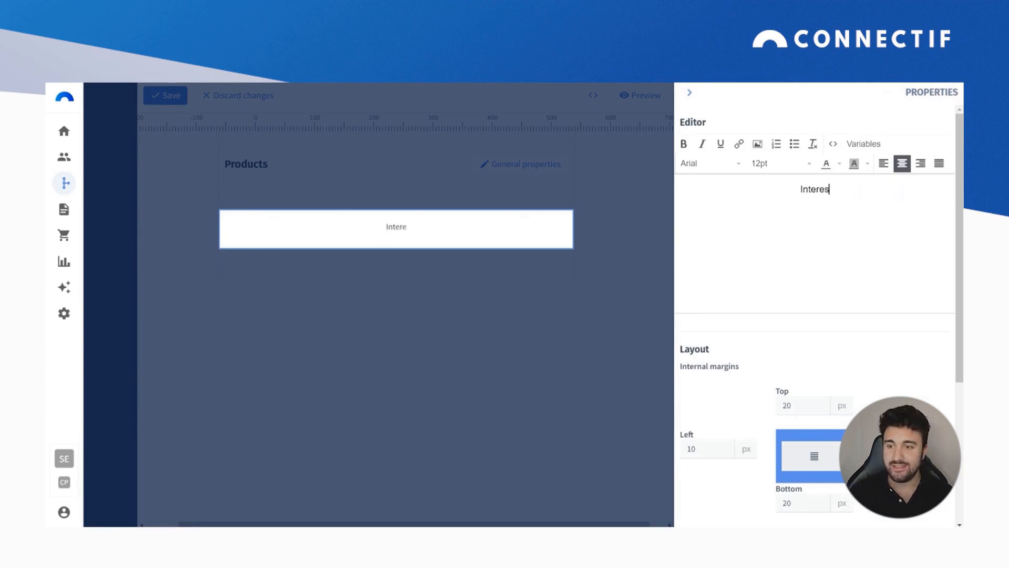
text(ted?)
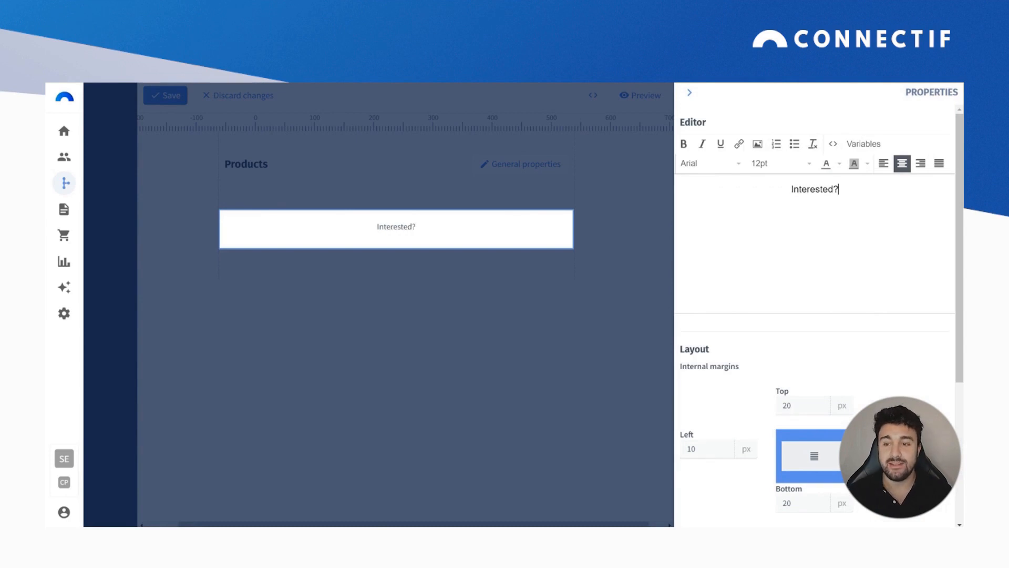
click(618, 287)
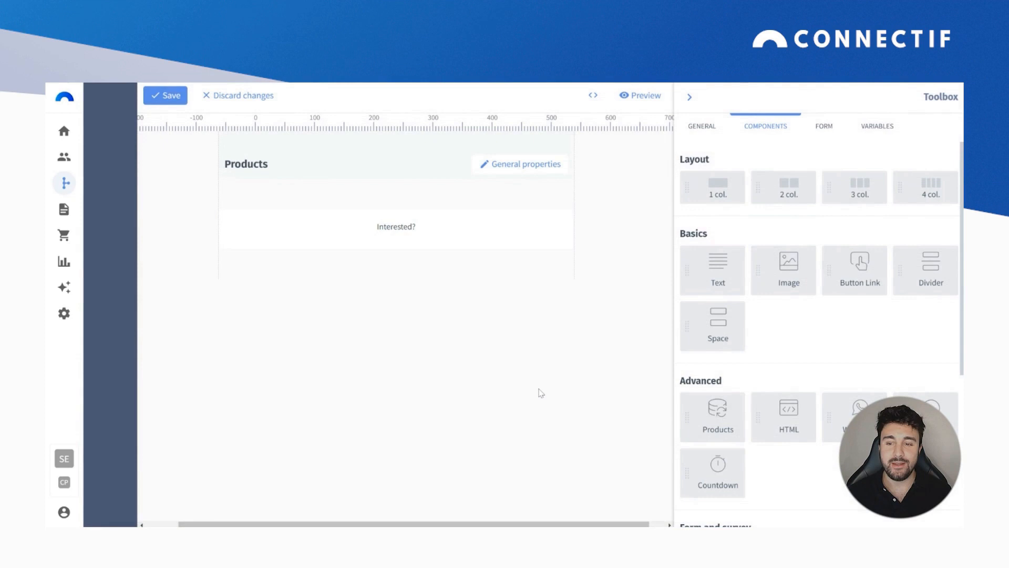
Step: Add a Products component below the text and apply the Product with price template to it
scroll(824, 332, down, 1)
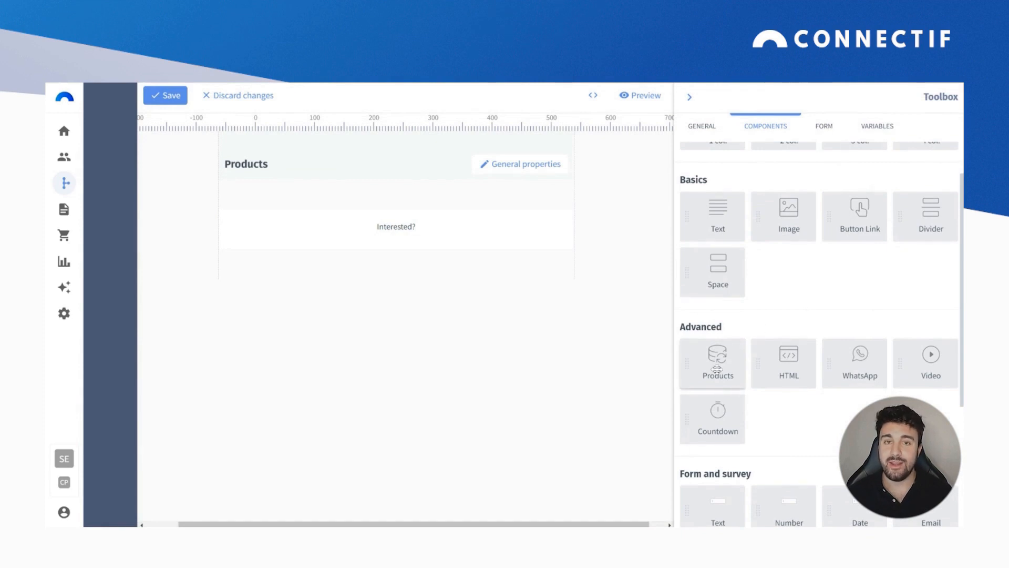
drag(717, 370, 385, 247)
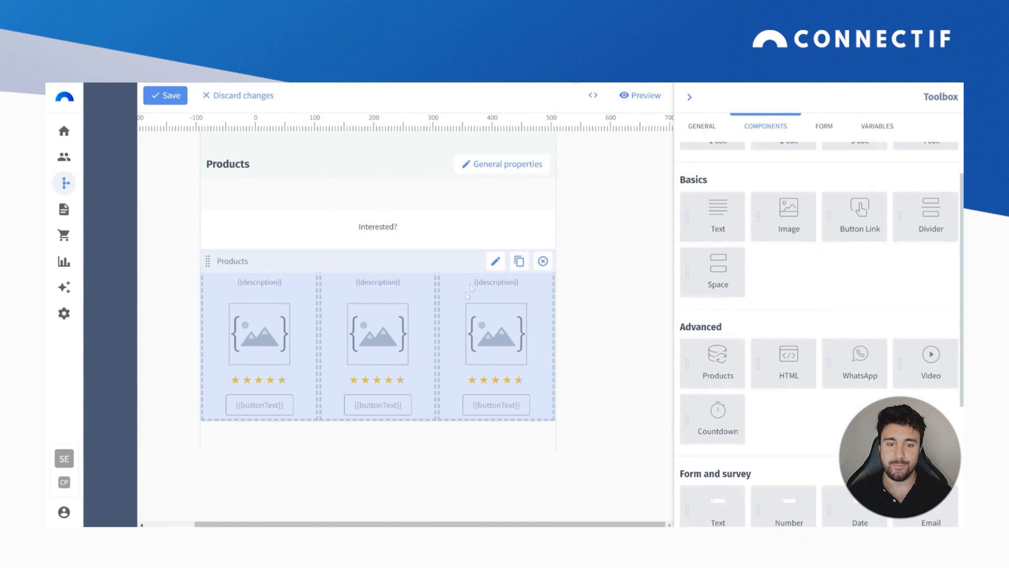
click(494, 266)
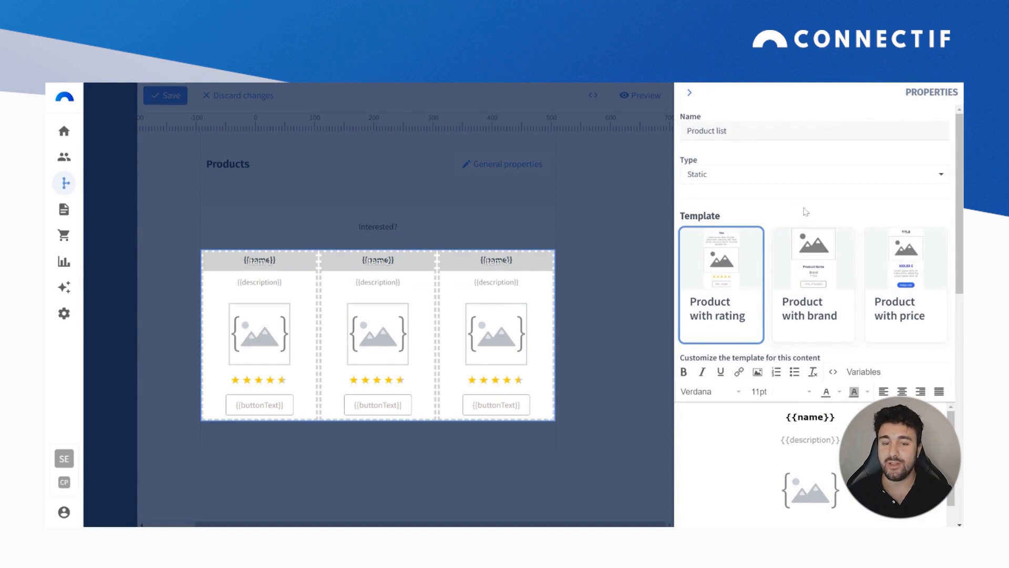
click(880, 247)
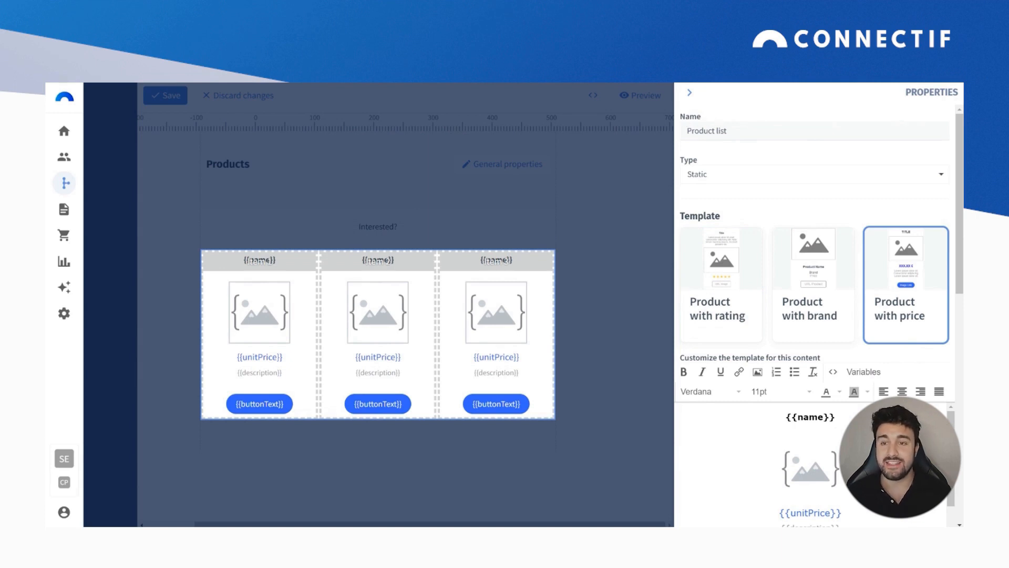
click(698, 181)
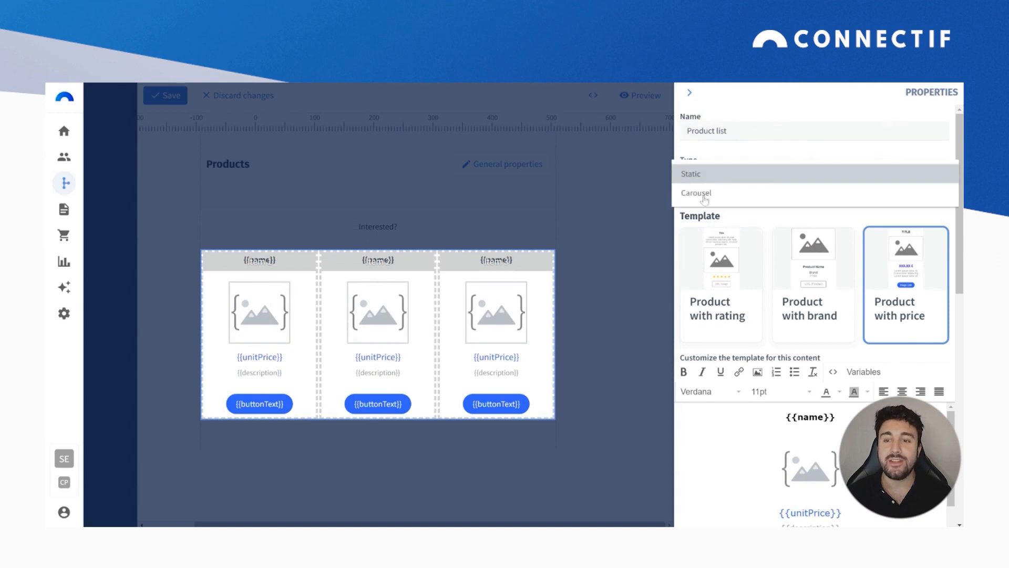
click(704, 195)
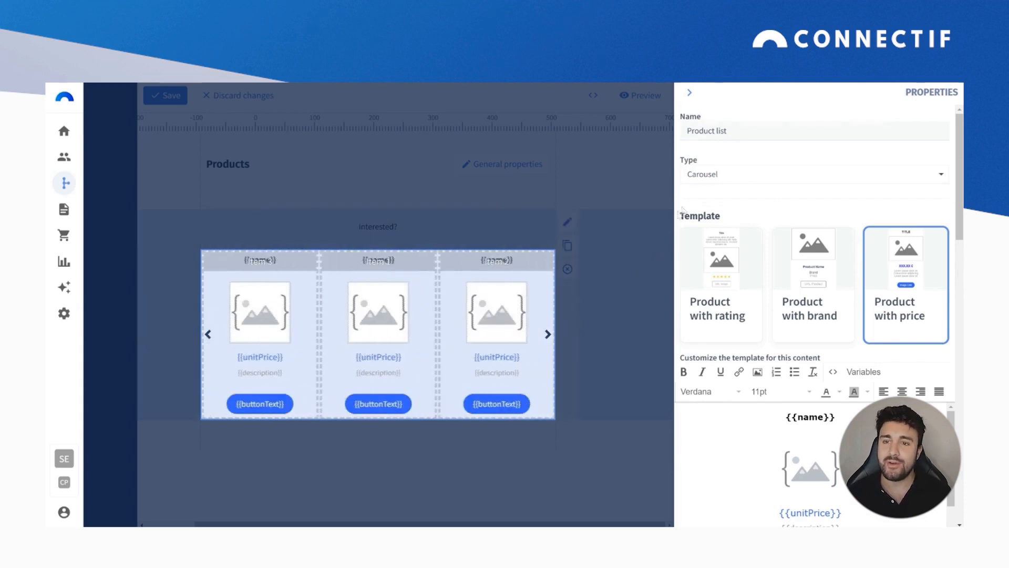
click(694, 174)
click(693, 160)
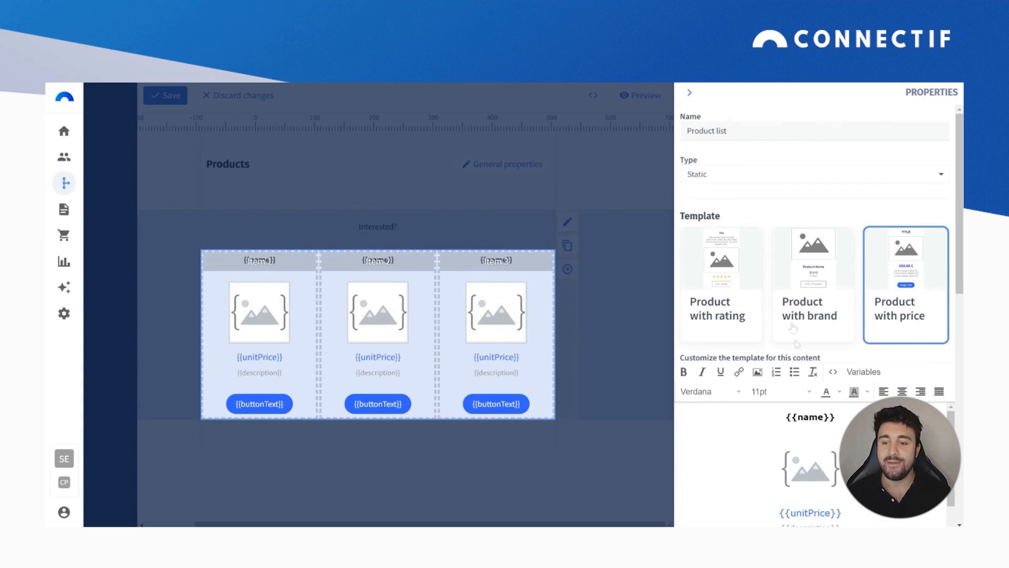
Step: Remove the {{description}} placeholder and its empty line from the product template
scroll(793, 259, down, 2)
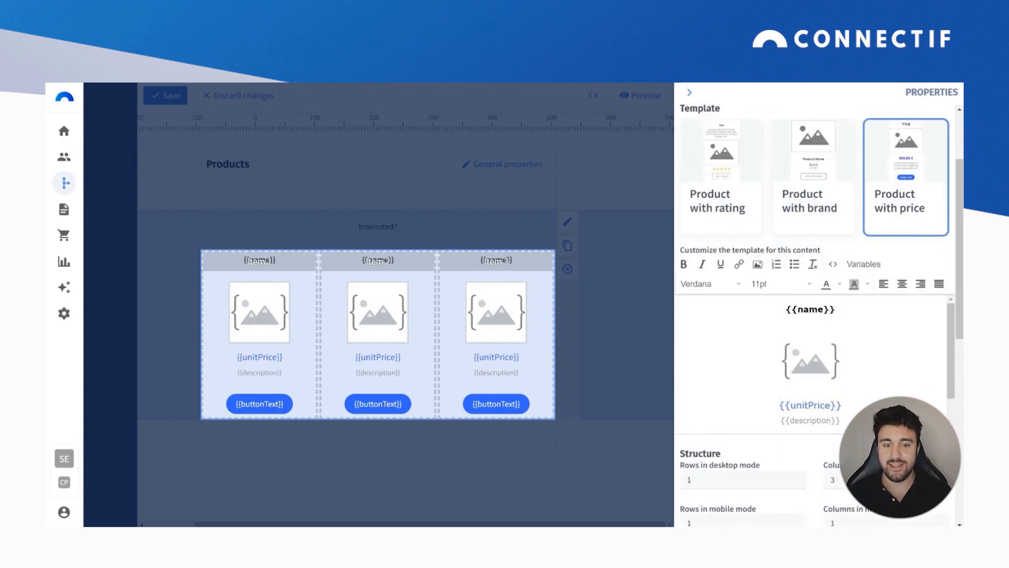
scroll(813, 363, down, 1)
triple_click(810, 382)
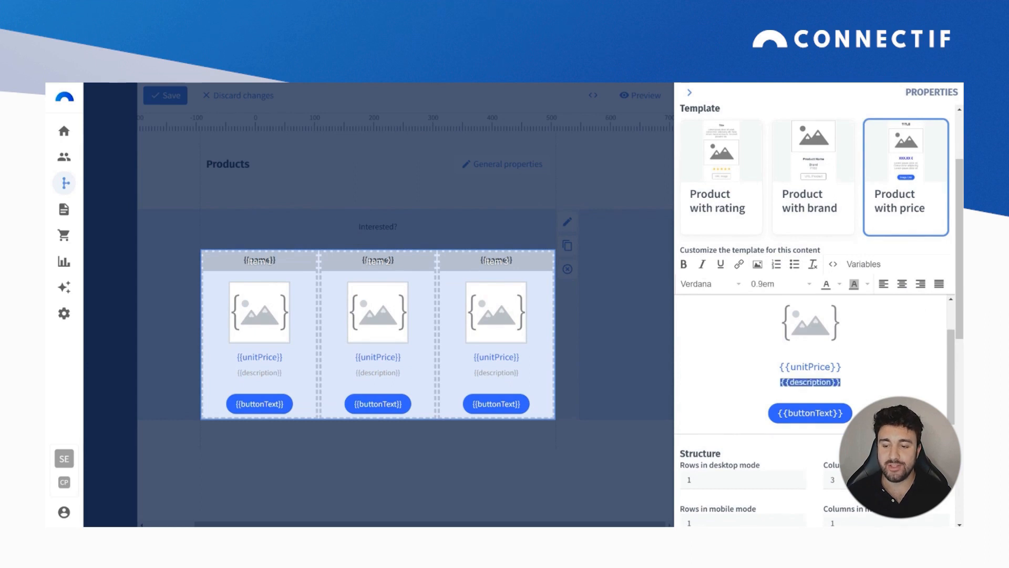
key(BackSpace)
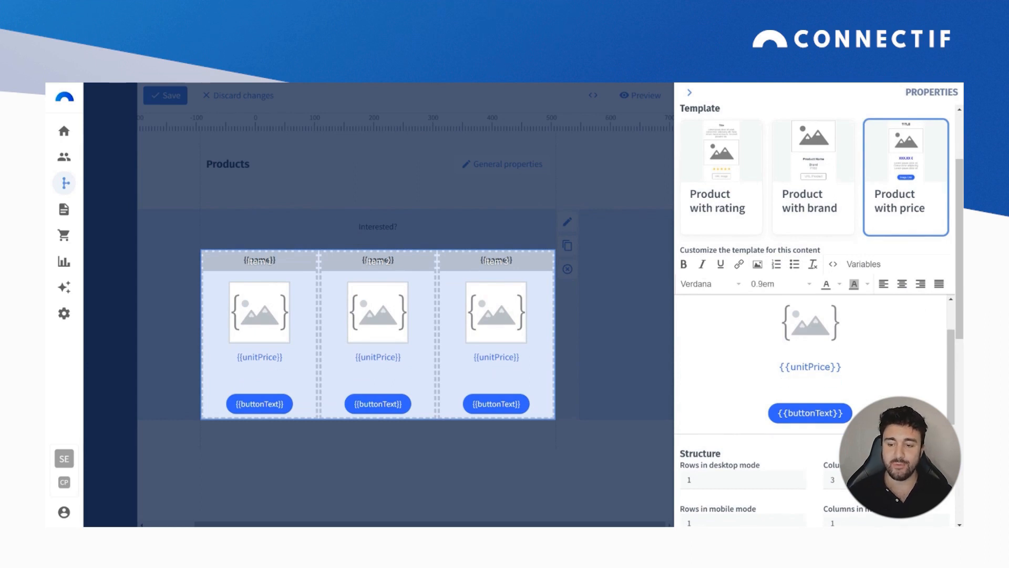
key(BackSpace)
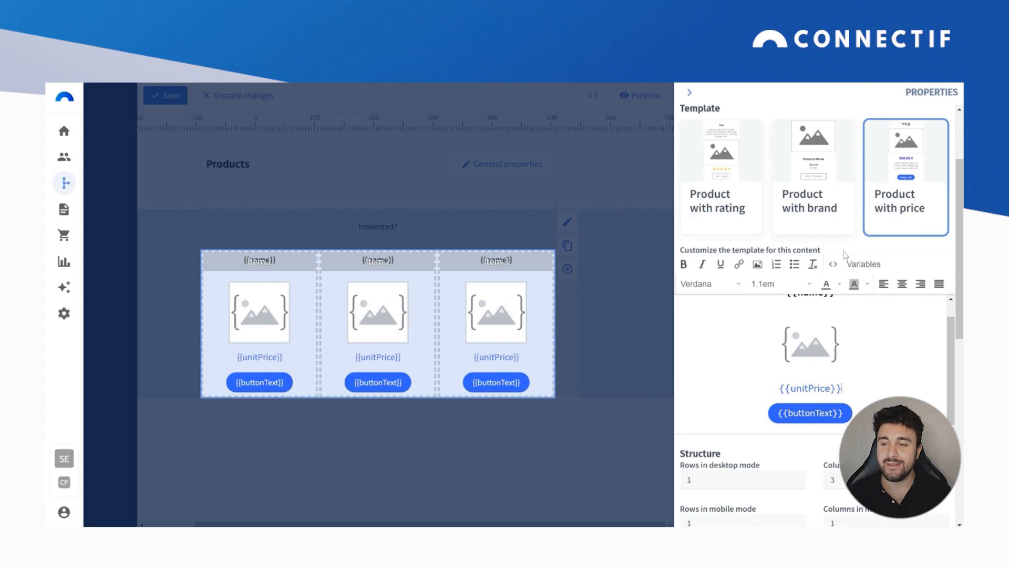
Step: Set the product list to 4 columns in desktop mode and 2 rows in mobile mode, and close its properties
scroll(844, 254, down, 3)
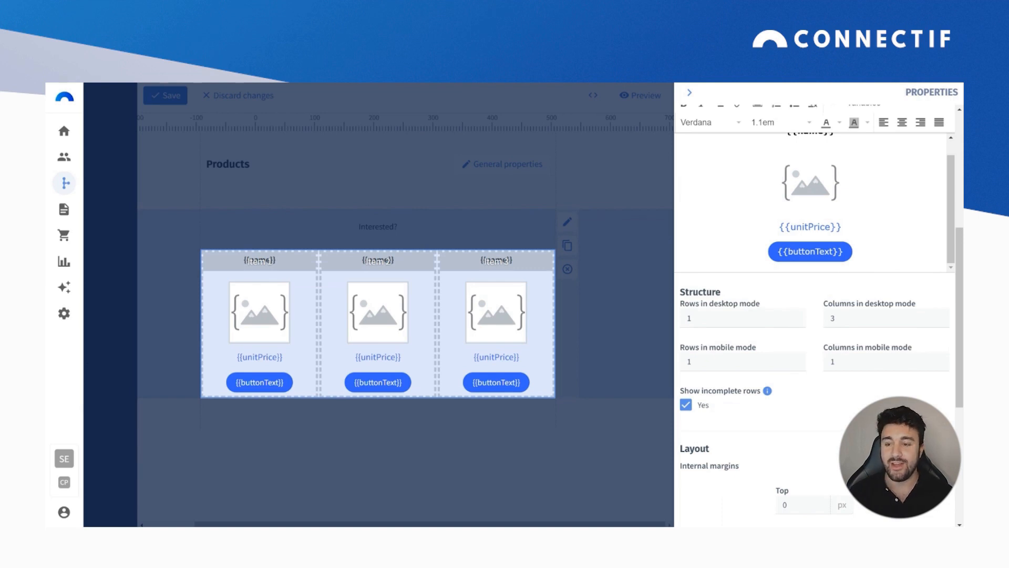
double_click(832, 318)
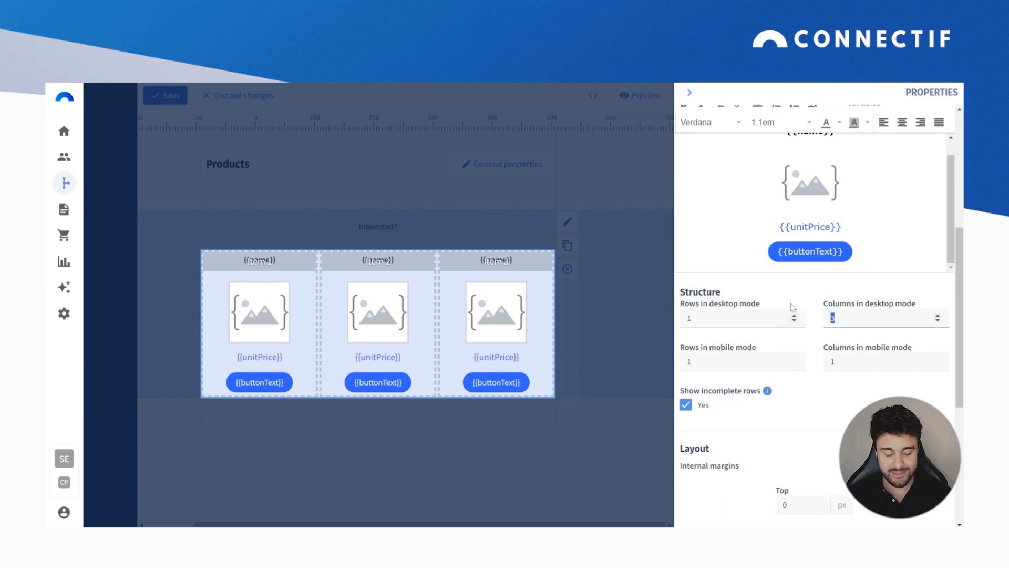
text(4)
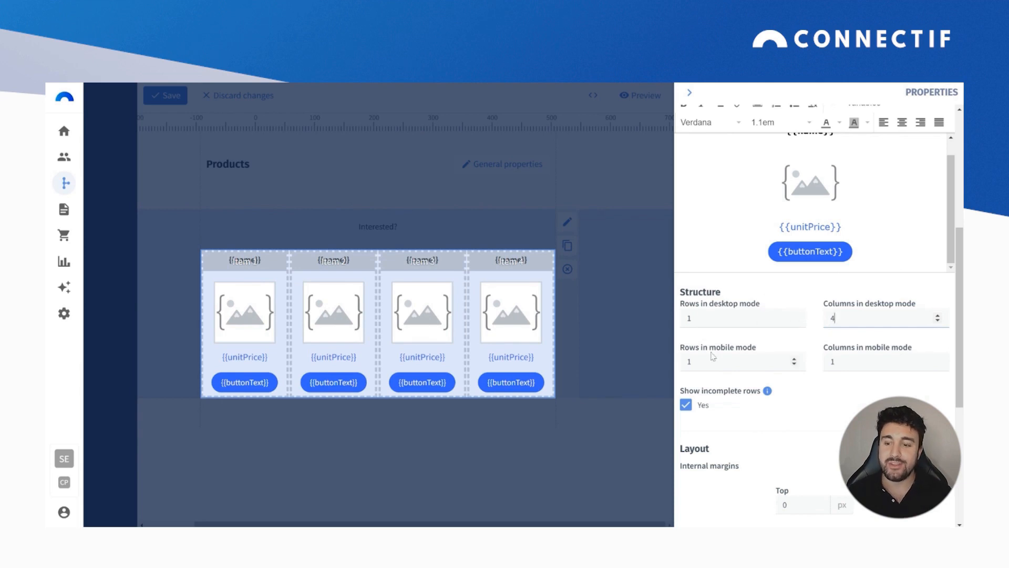
double_click(689, 361)
text(4)
key(BackSpace)
text(2)
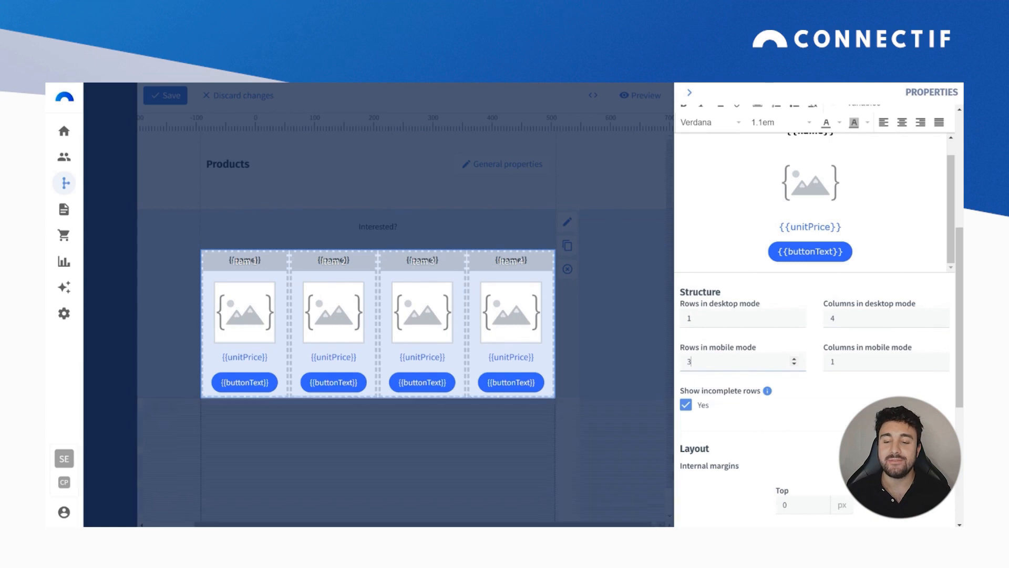
scroll(861, 385, down, 3)
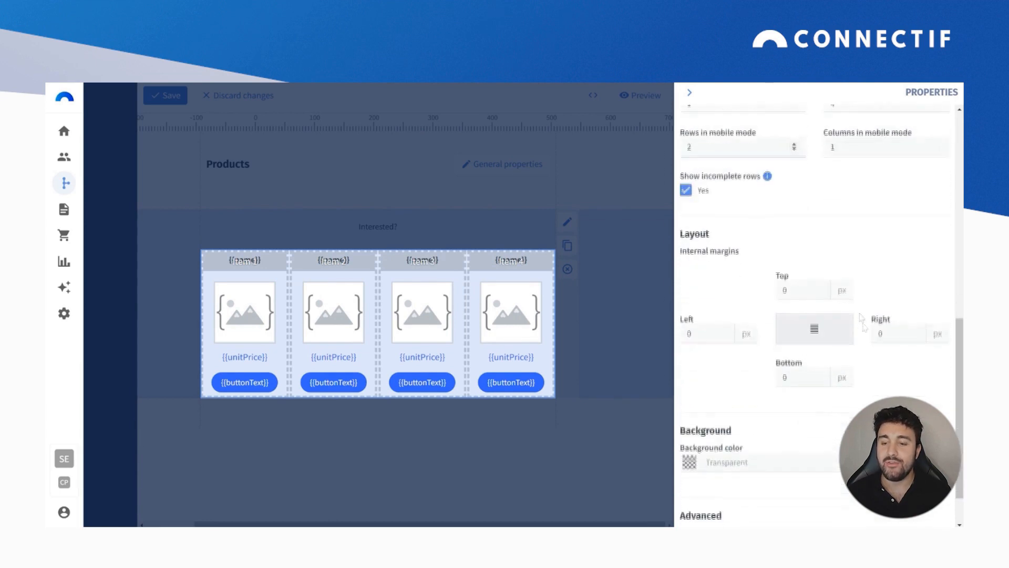
scroll(860, 311, down, 1)
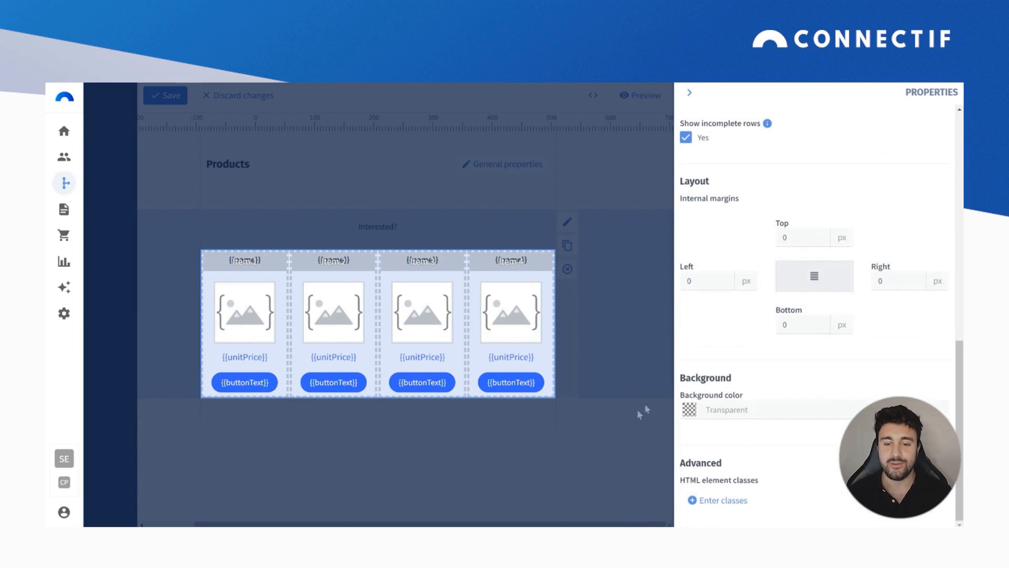
click(591, 446)
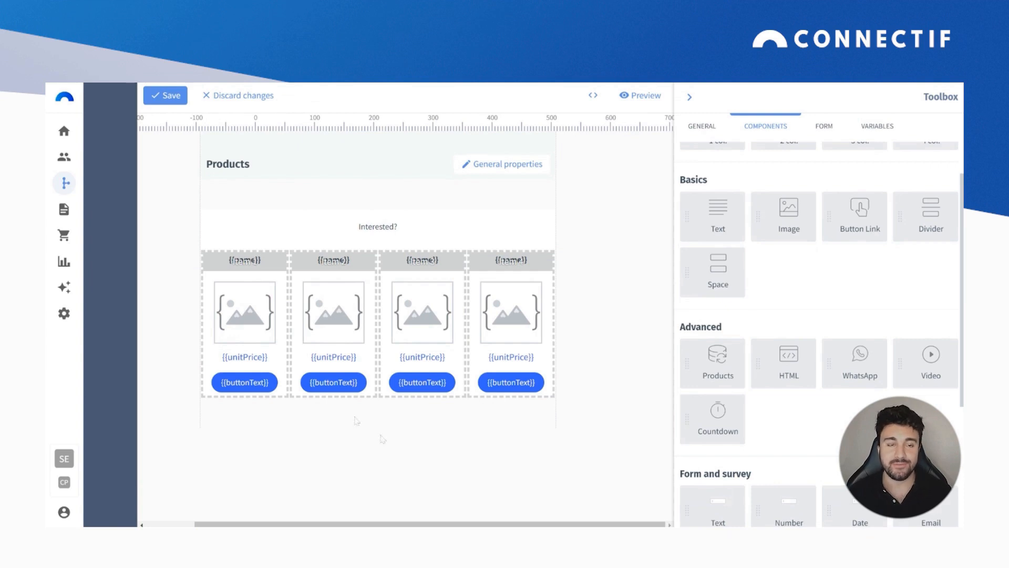
Step: Save the Products content, leave the editor, and continue to the Send web content node's Configuration stage with that content selected
click(166, 97)
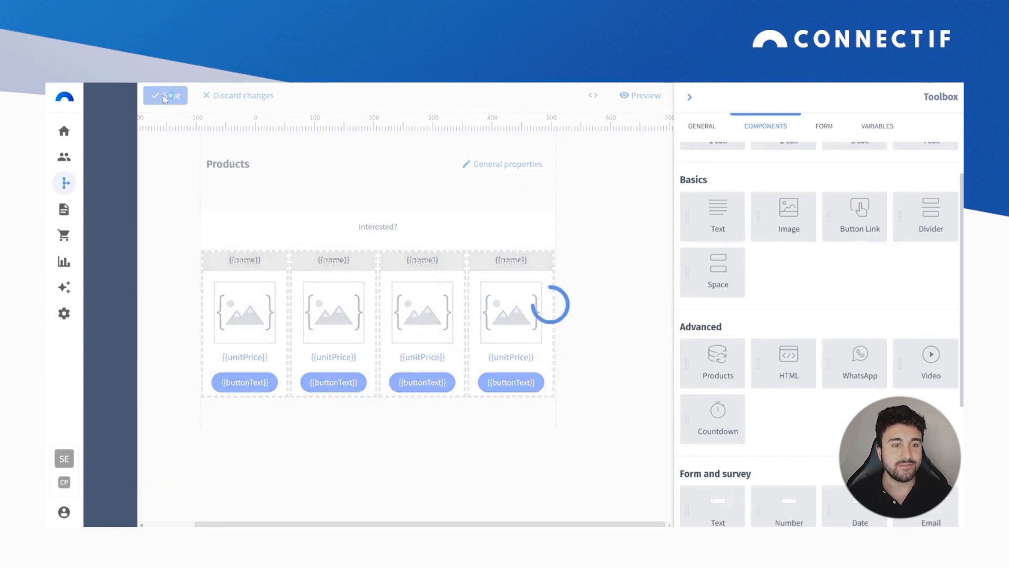
click(231, 96)
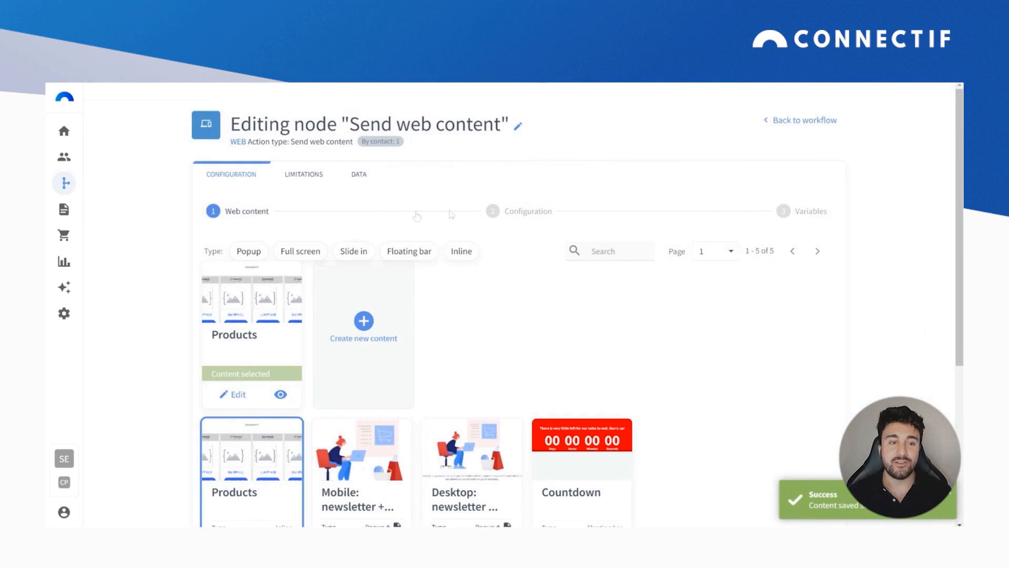
scroll(363, 372, down, 5)
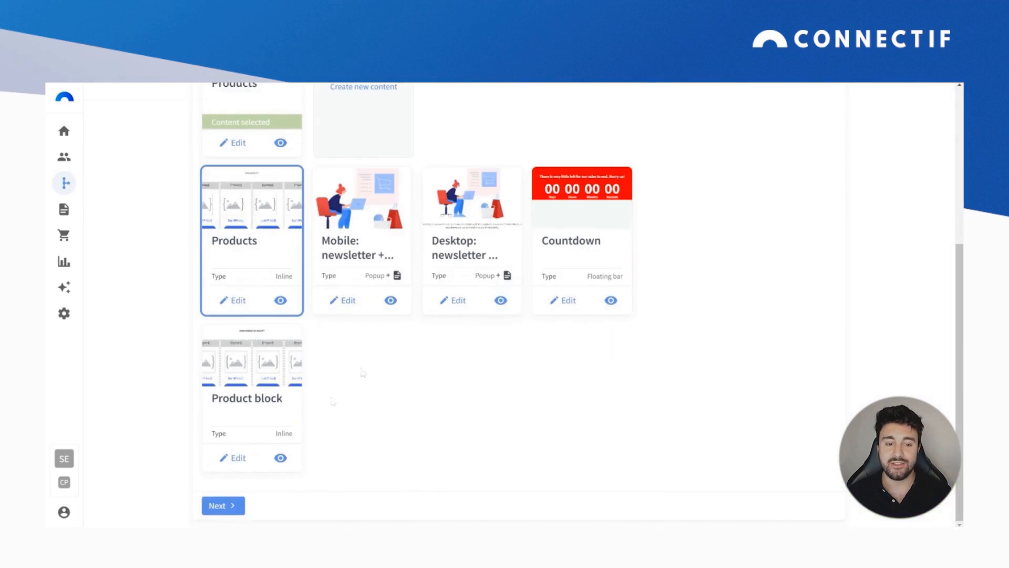
click(241, 507)
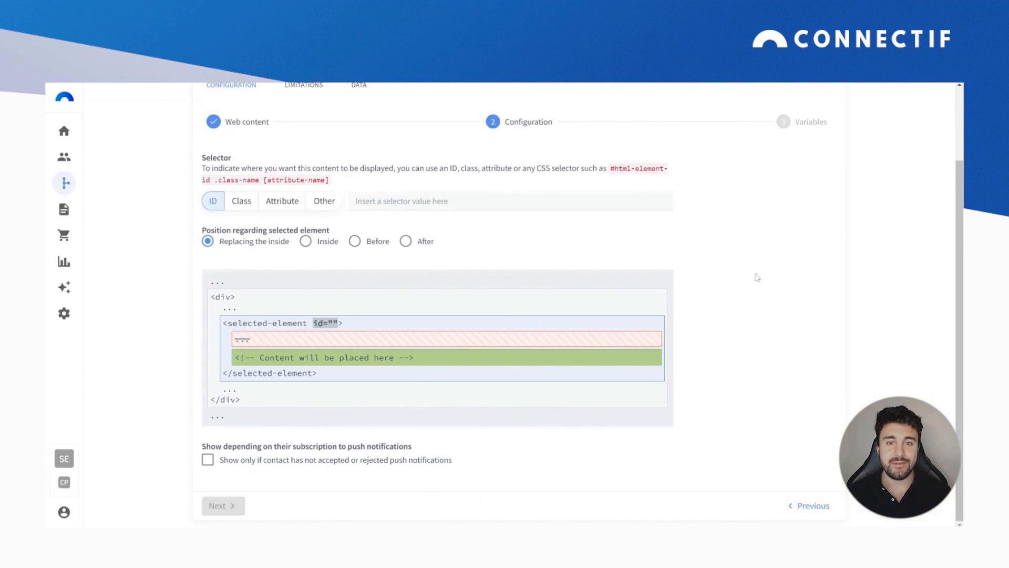
scroll(757, 283, up, 2)
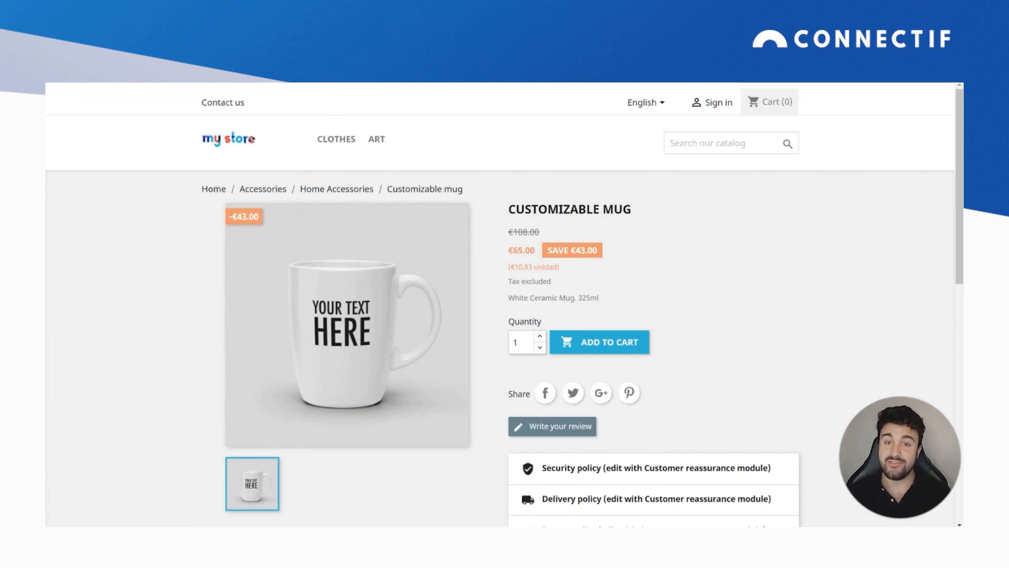
Step: On the store's Customizable mug page, inspect the page with the browser developer tools and select the ID of the footer element
key(F12)
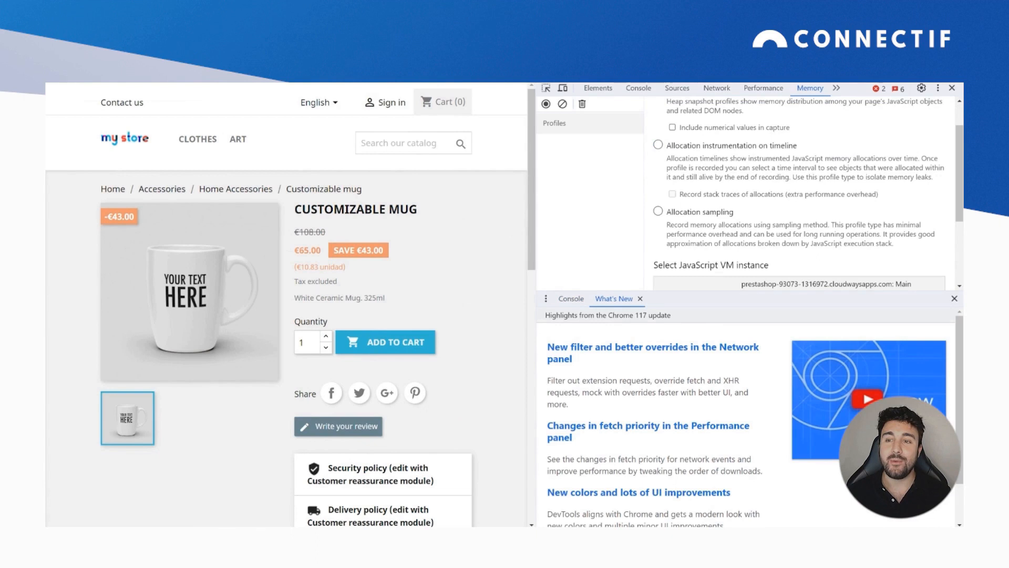
click(598, 88)
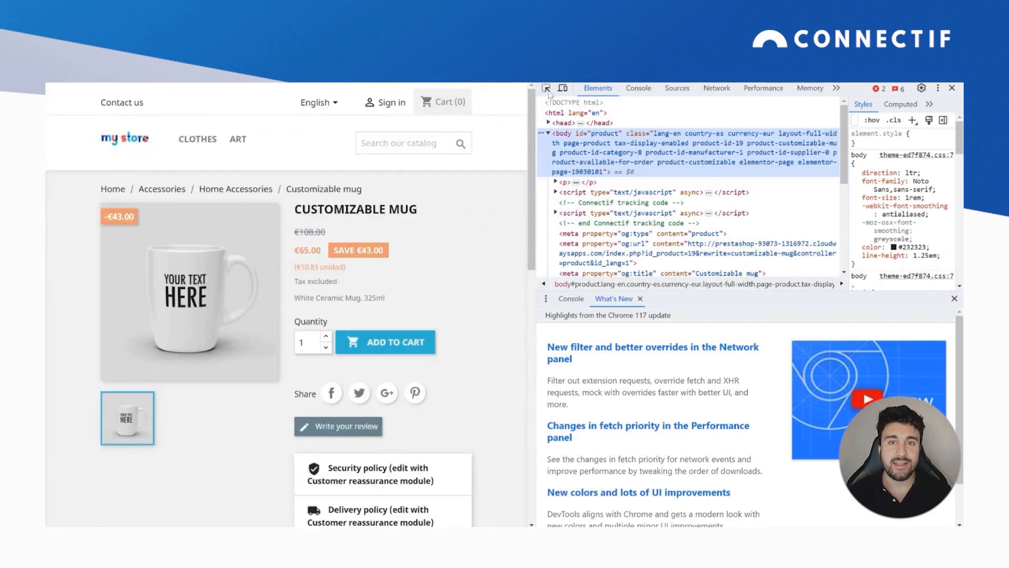
click(547, 89)
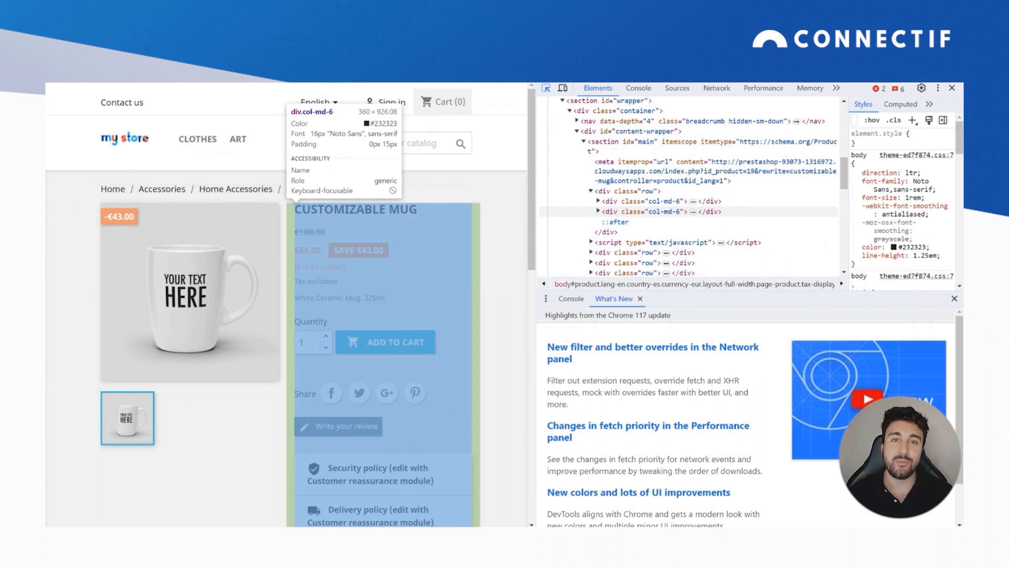
scroll(333, 226, down, 6)
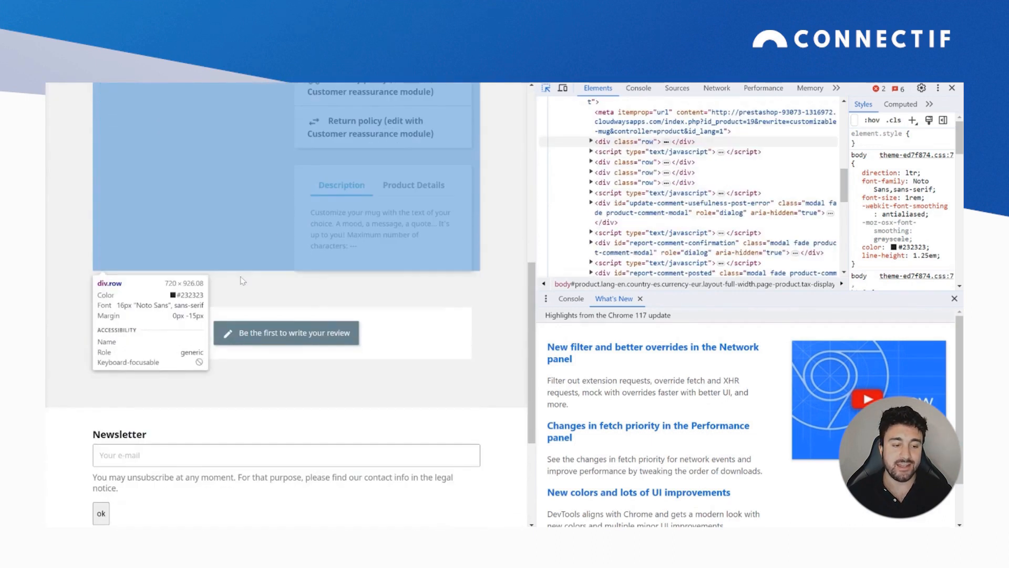
scroll(280, 347, down, 2)
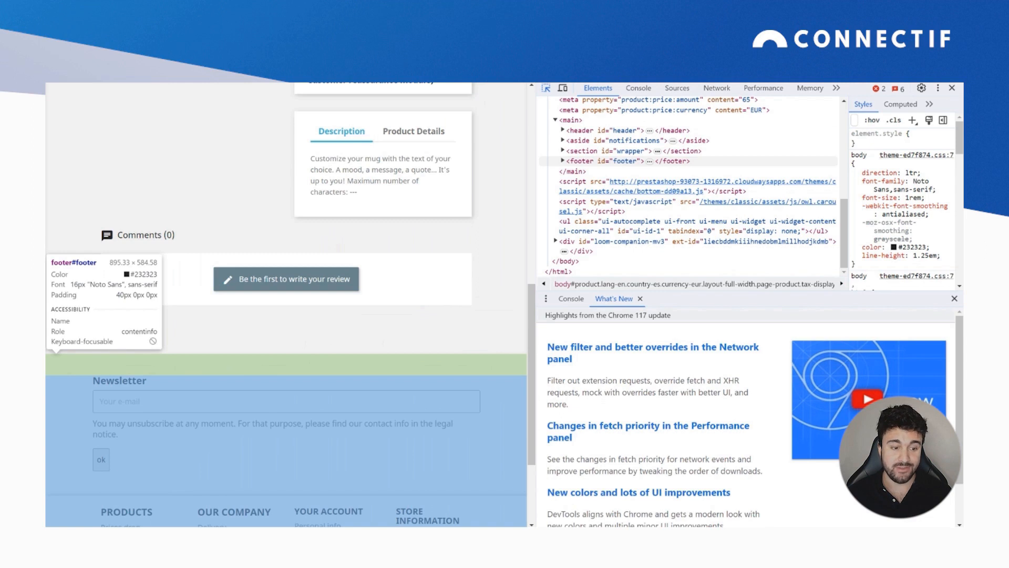
click(232, 363)
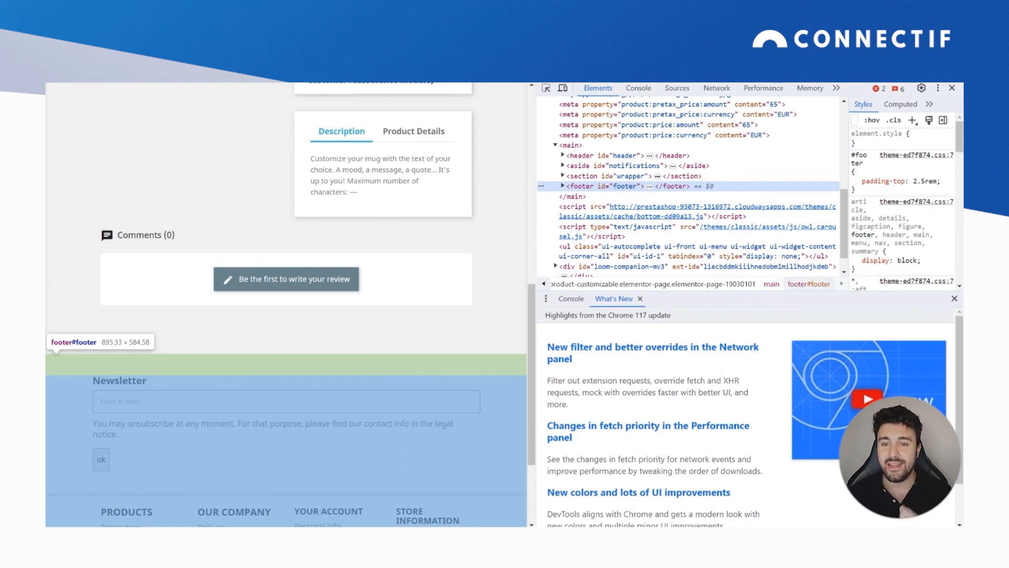
double_click(629, 189)
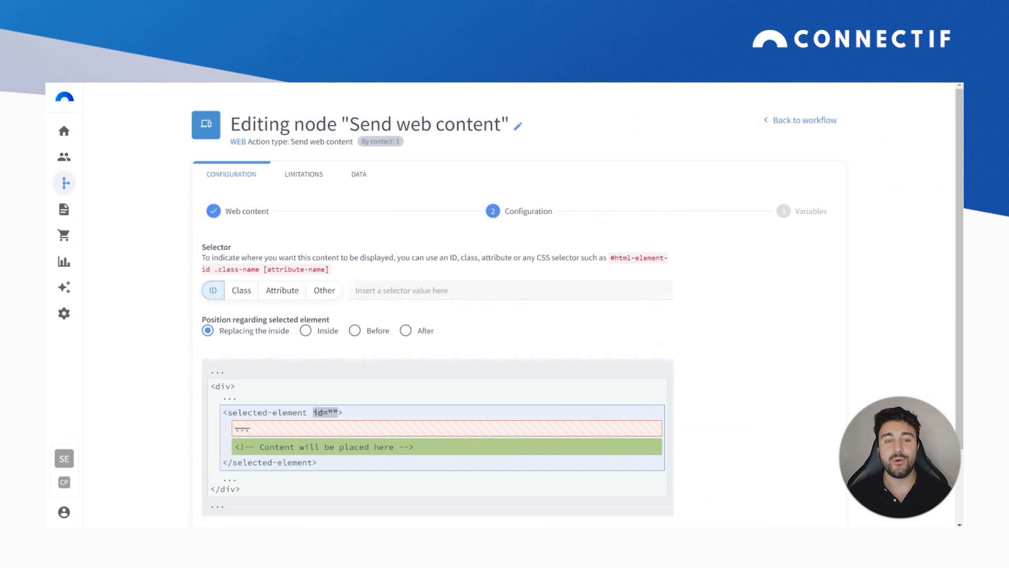
Step: In the Send web content node, target the element with ID "footer", place the content Before it, and continue to the Variables stage
click(363, 292)
text(footer)
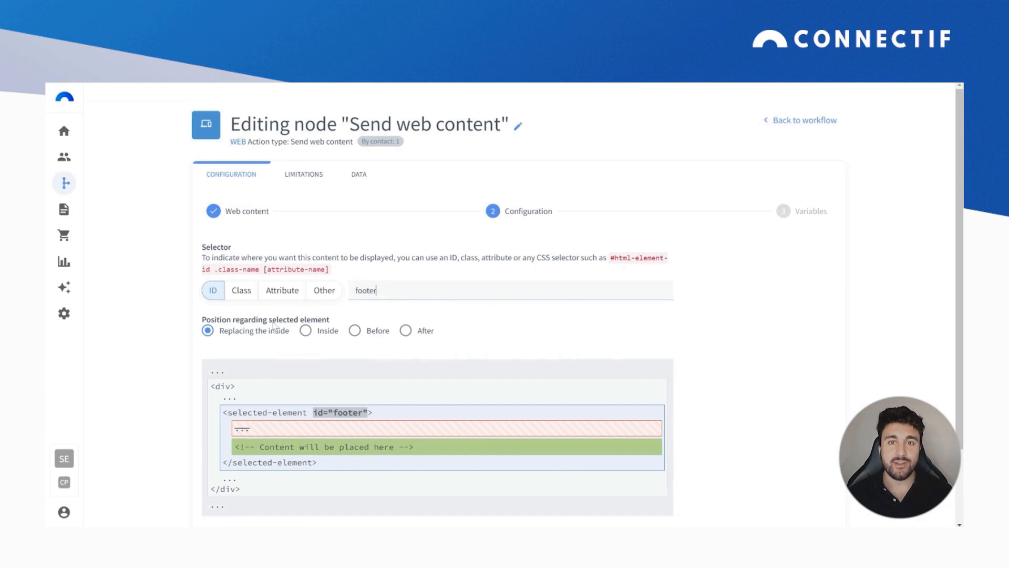
click(355, 330)
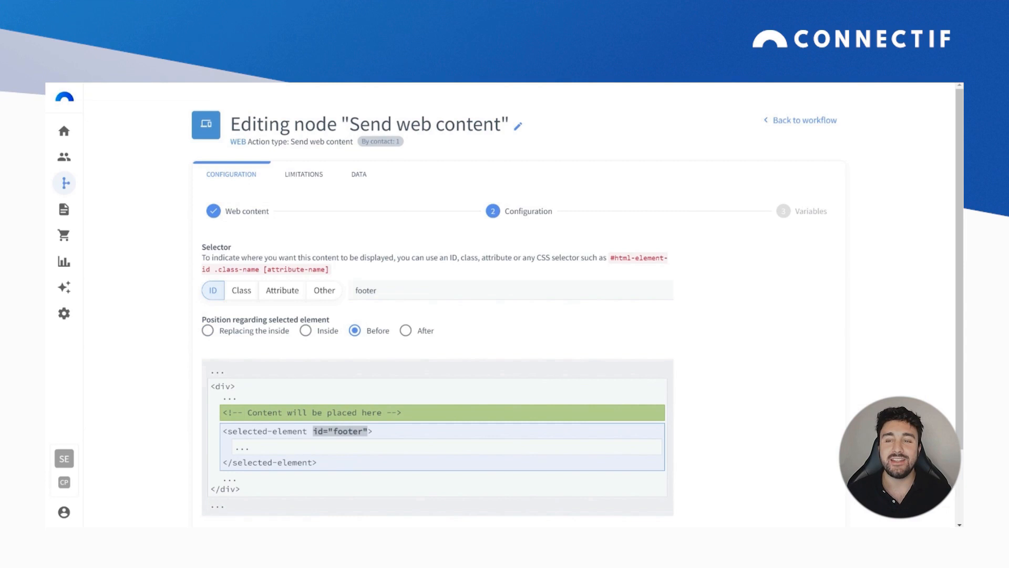
scroll(507, 338, down, 3)
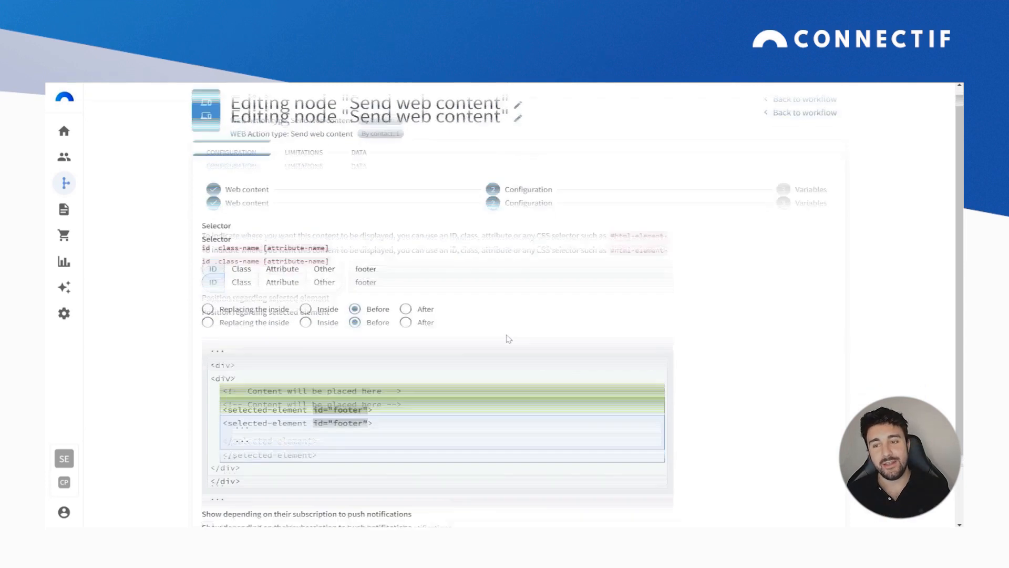
click(219, 506)
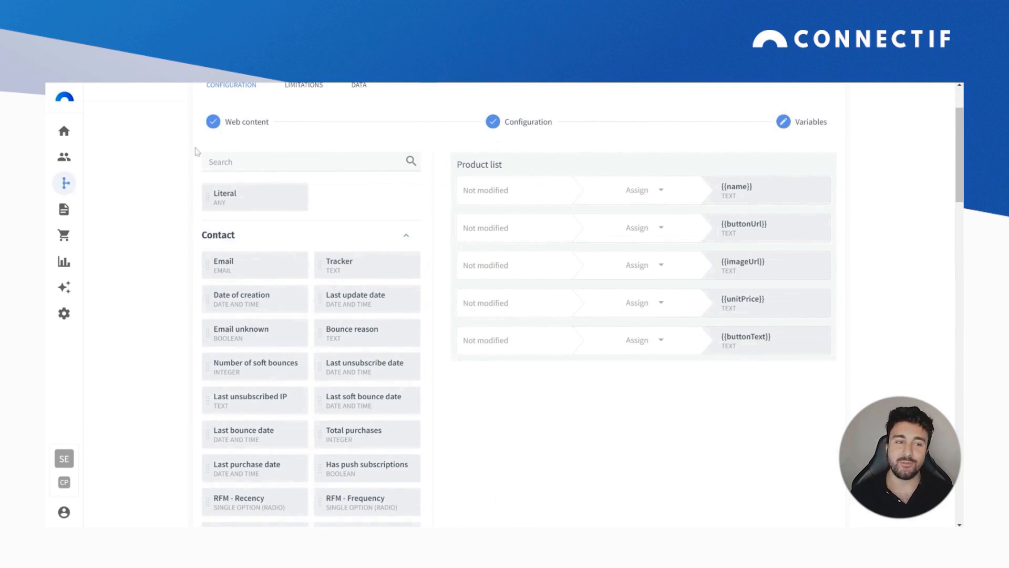
Step: Assign the fetched products' Name, Detail URL, Image URL and Unit price to the product list's name, buttonUrl, imageUrl and unitPrice variables
scroll(300, 143, up, 1)
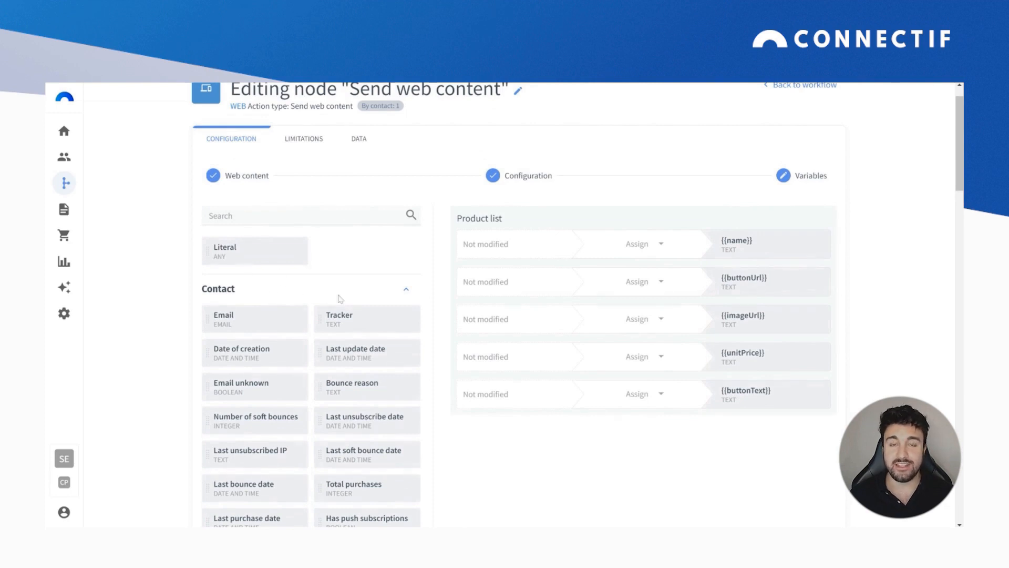
click(406, 292)
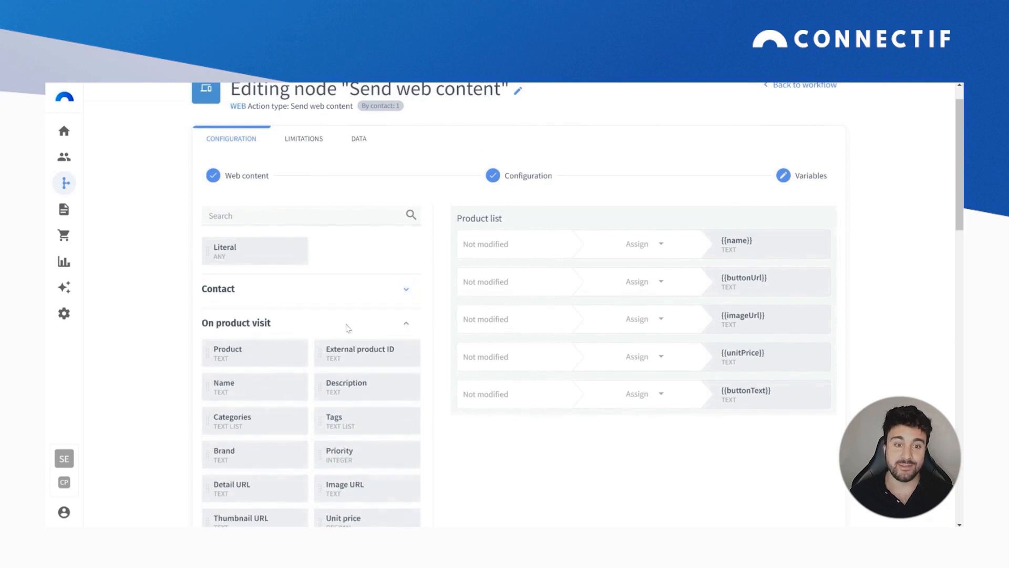
click(406, 326)
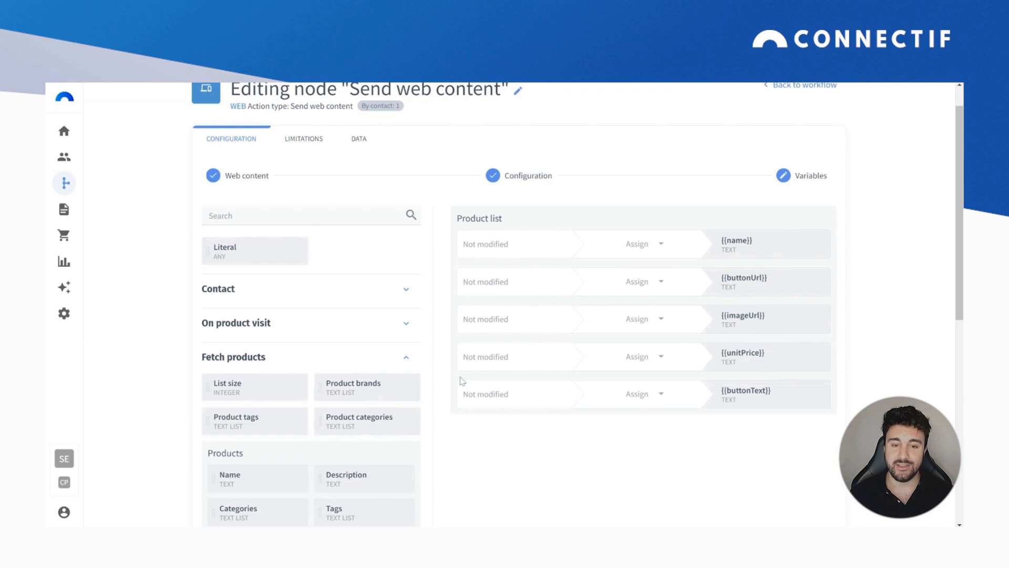
scroll(388, 353, down, 2)
drag(308, 364, 527, 131)
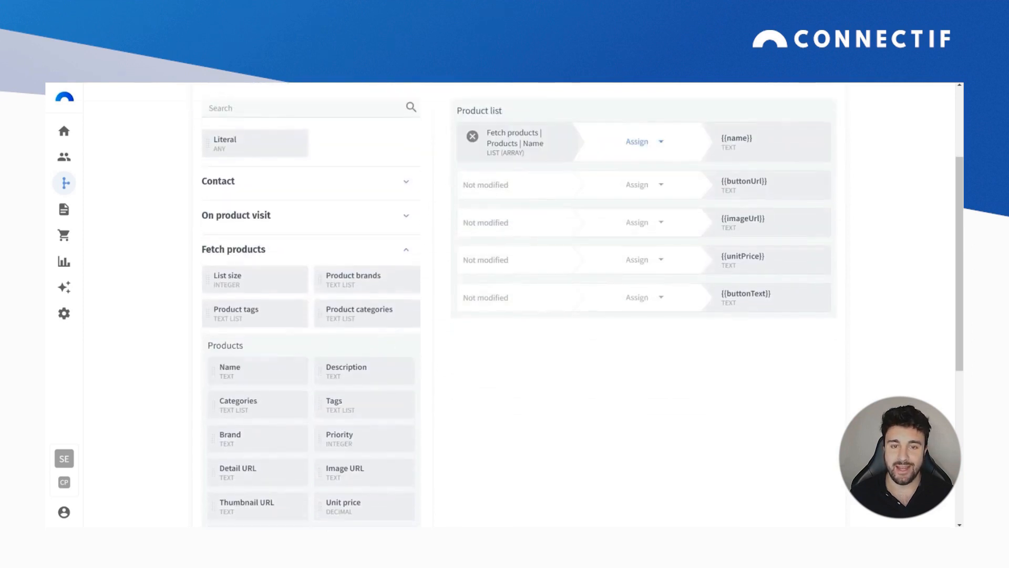
drag(261, 470, 509, 188)
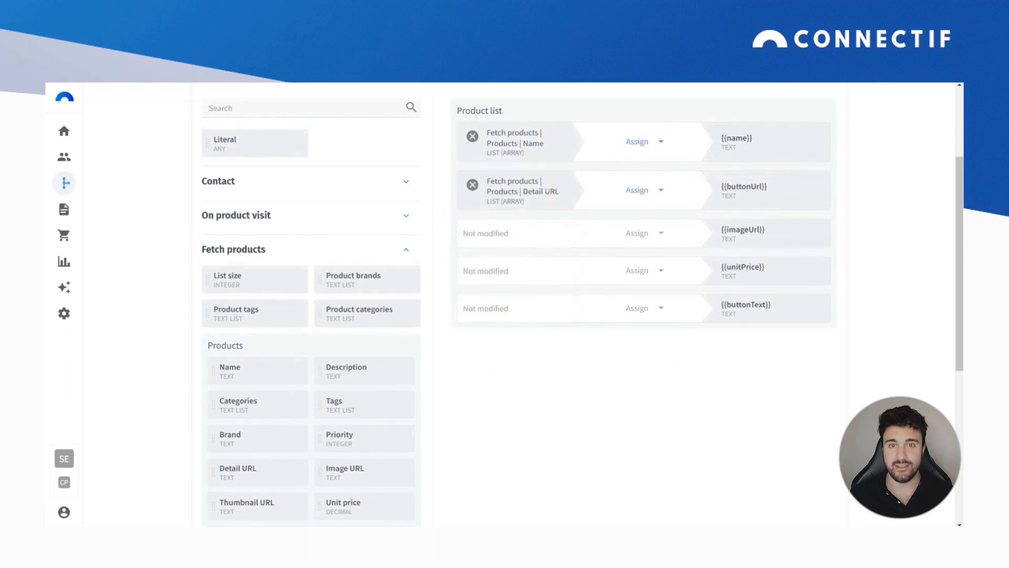
drag(346, 472, 476, 239)
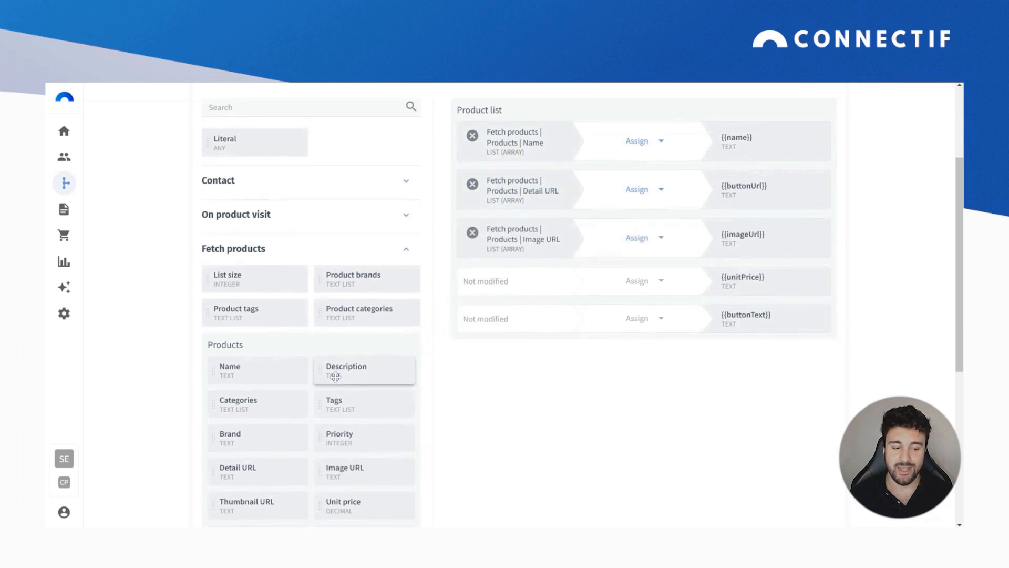
scroll(338, 374, down, 1)
drag(341, 453, 494, 278)
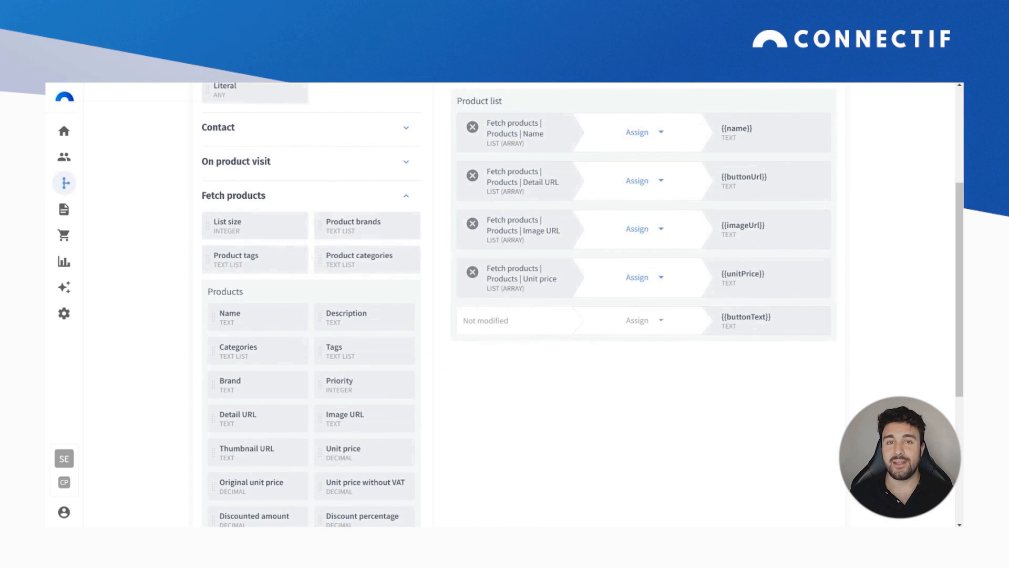
click(406, 197)
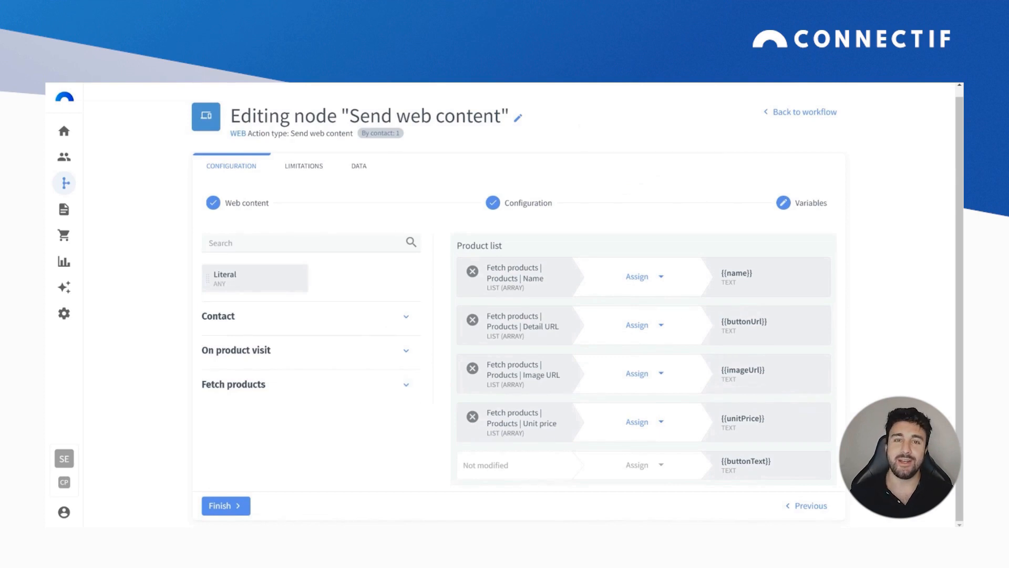
Step: Assign a literal value of "See more" to the product list's buttonText variable
drag(261, 277, 509, 468)
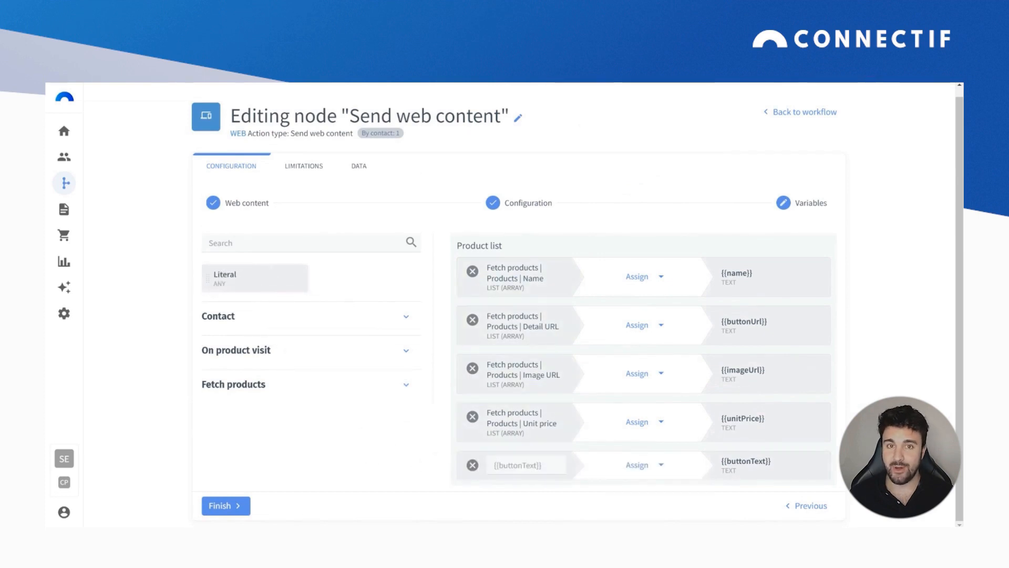
click(525, 465)
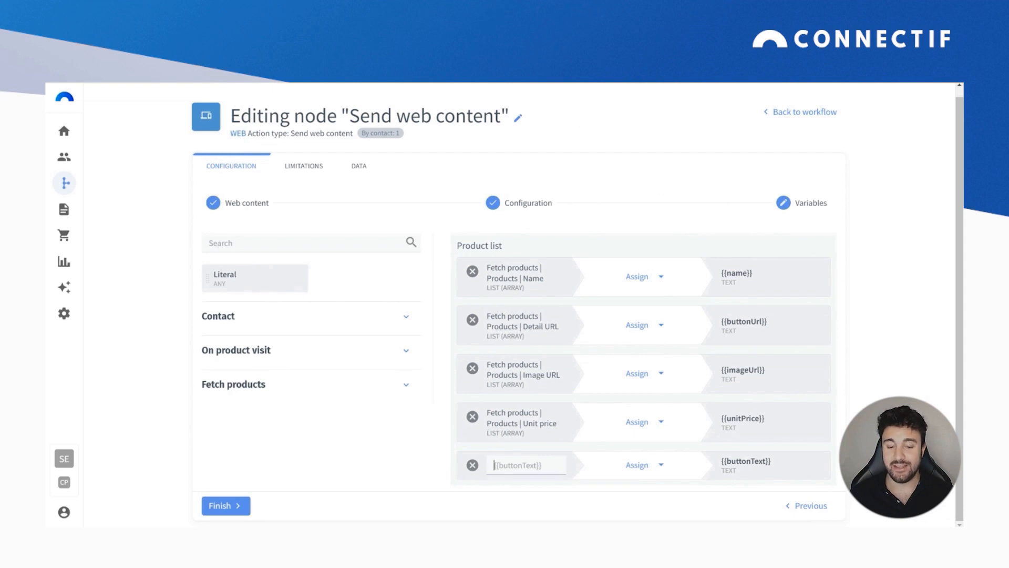
text(See more)
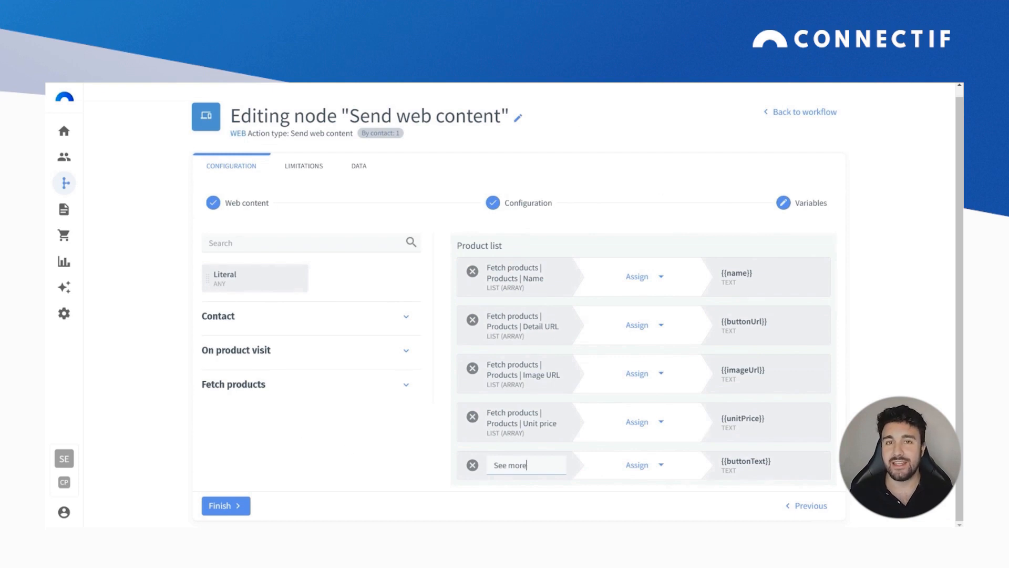
click(345, 451)
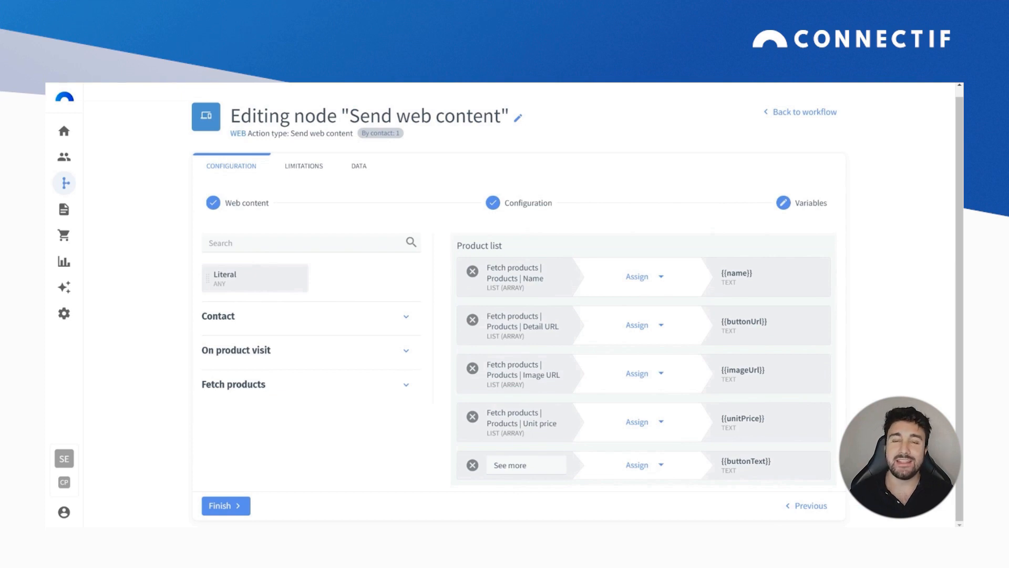
Step: Remove the Send web content node's limit per contact and finish the node's configuration
click(308, 170)
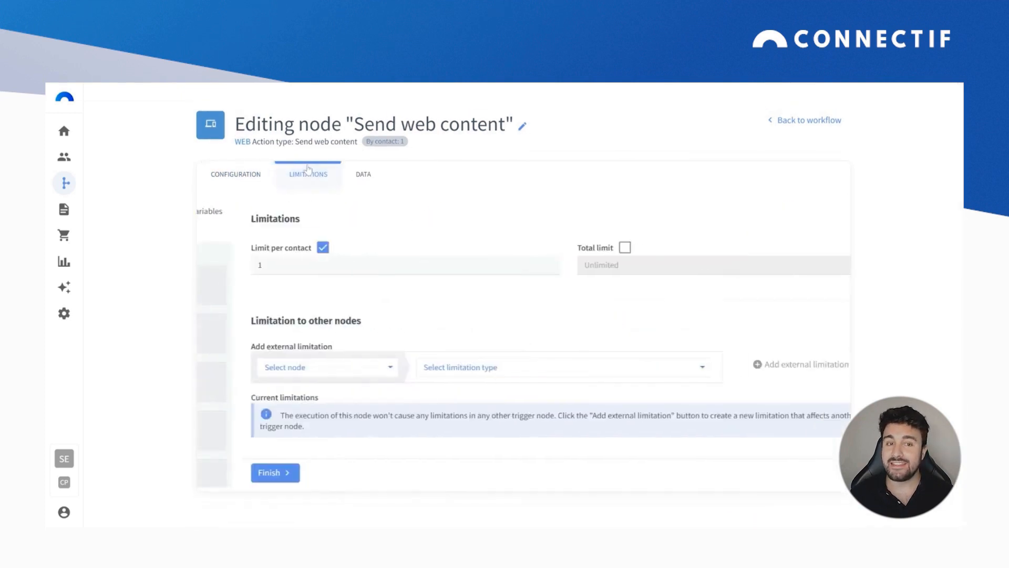
click(279, 248)
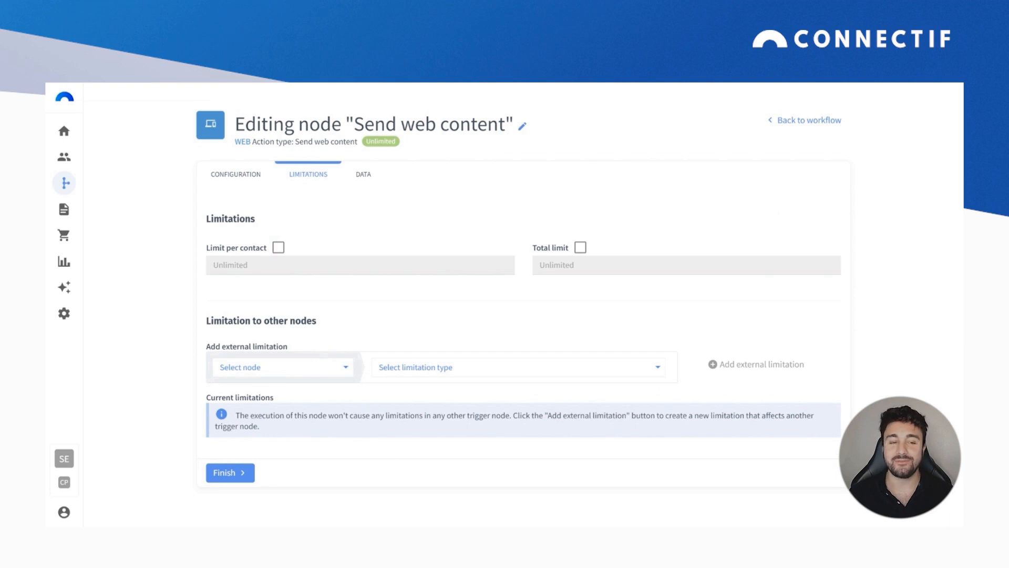
click(228, 476)
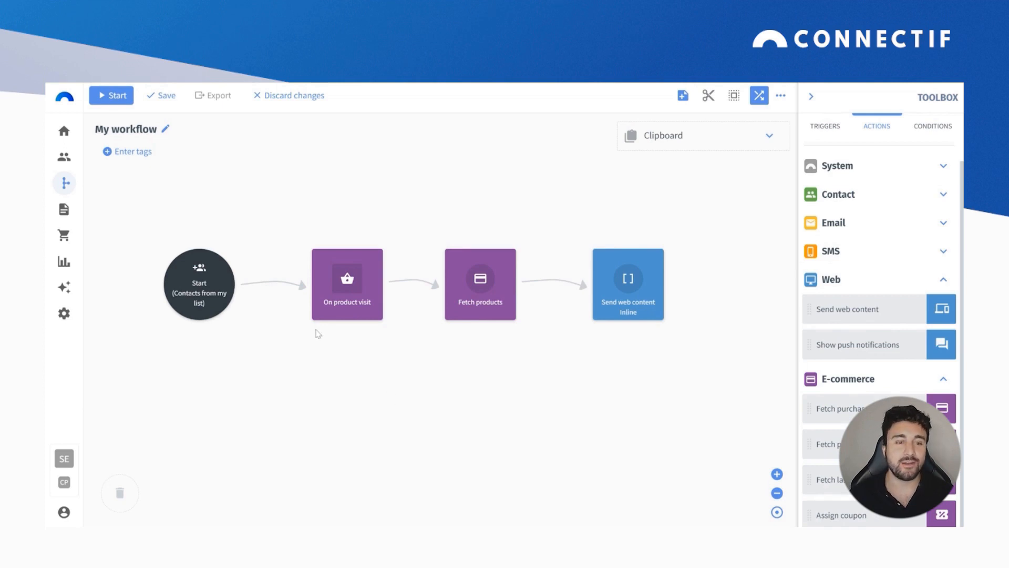
Step: Start the workflow immediately, with its stop set to Manually
click(116, 96)
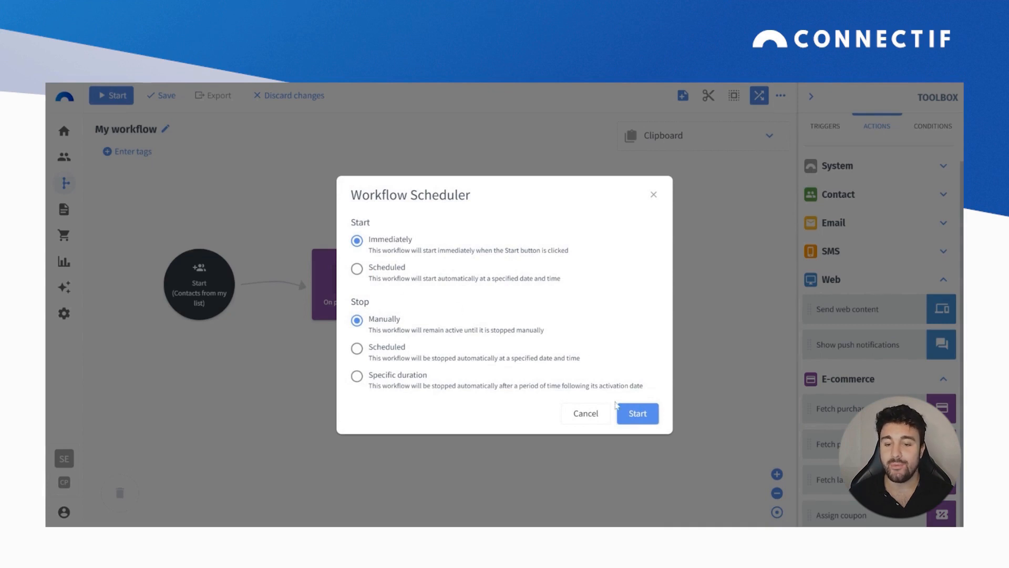
click(631, 415)
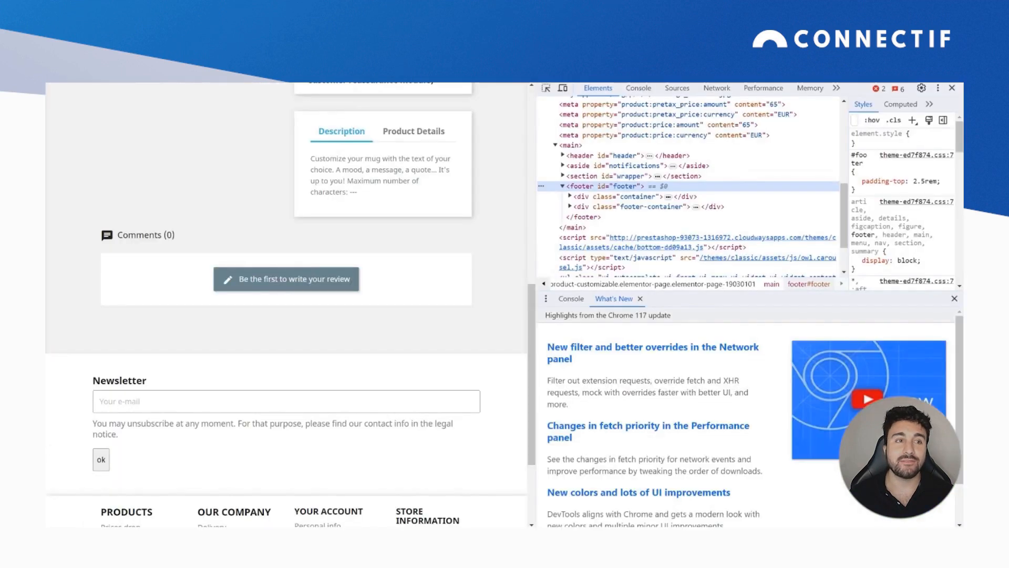
Step: On the store's Customizable mug page, reload, close the developer tools, and check the recommended products content before the footer
key(F5)
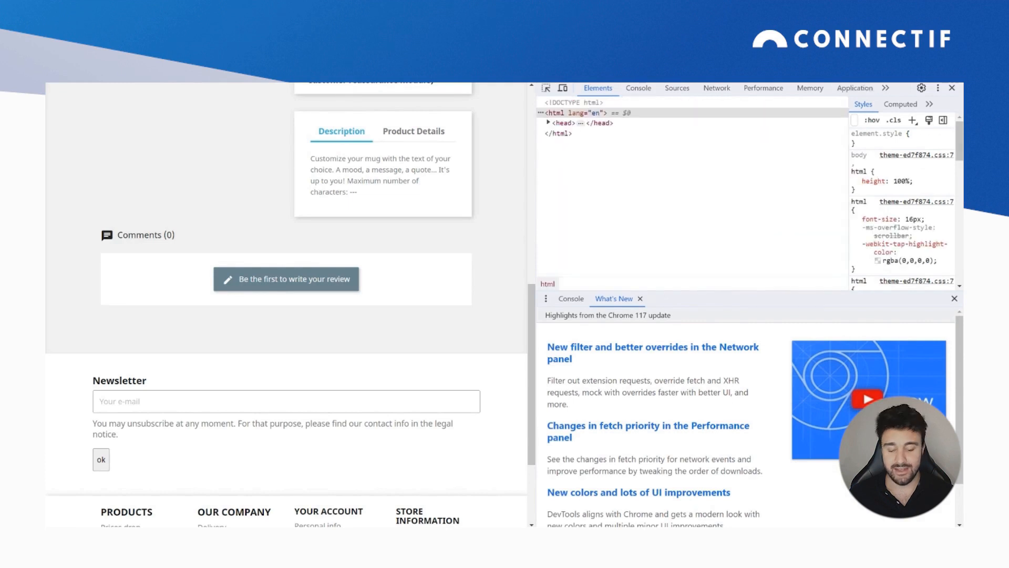
key(F12)
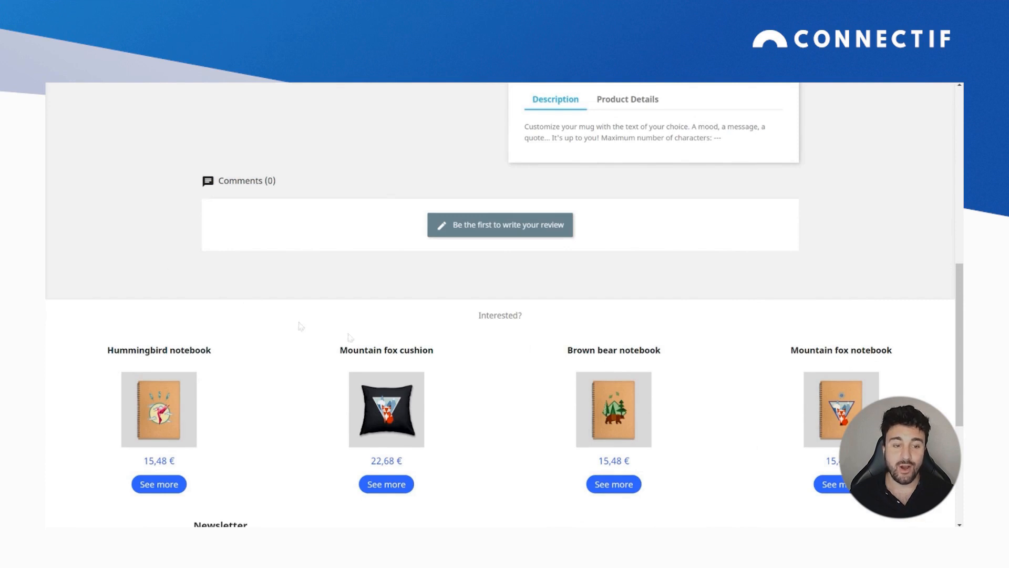
scroll(397, 305, down, 2)
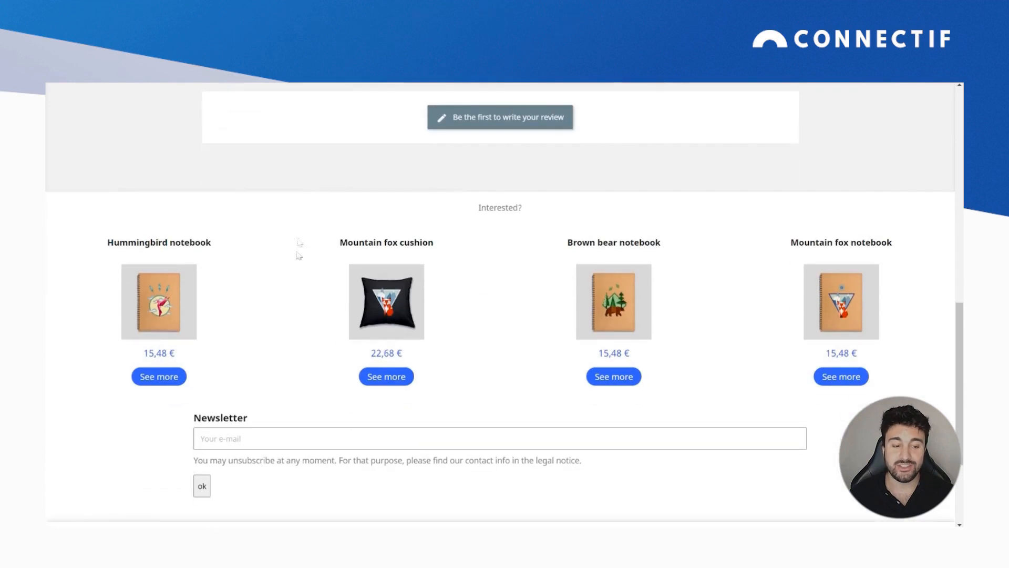